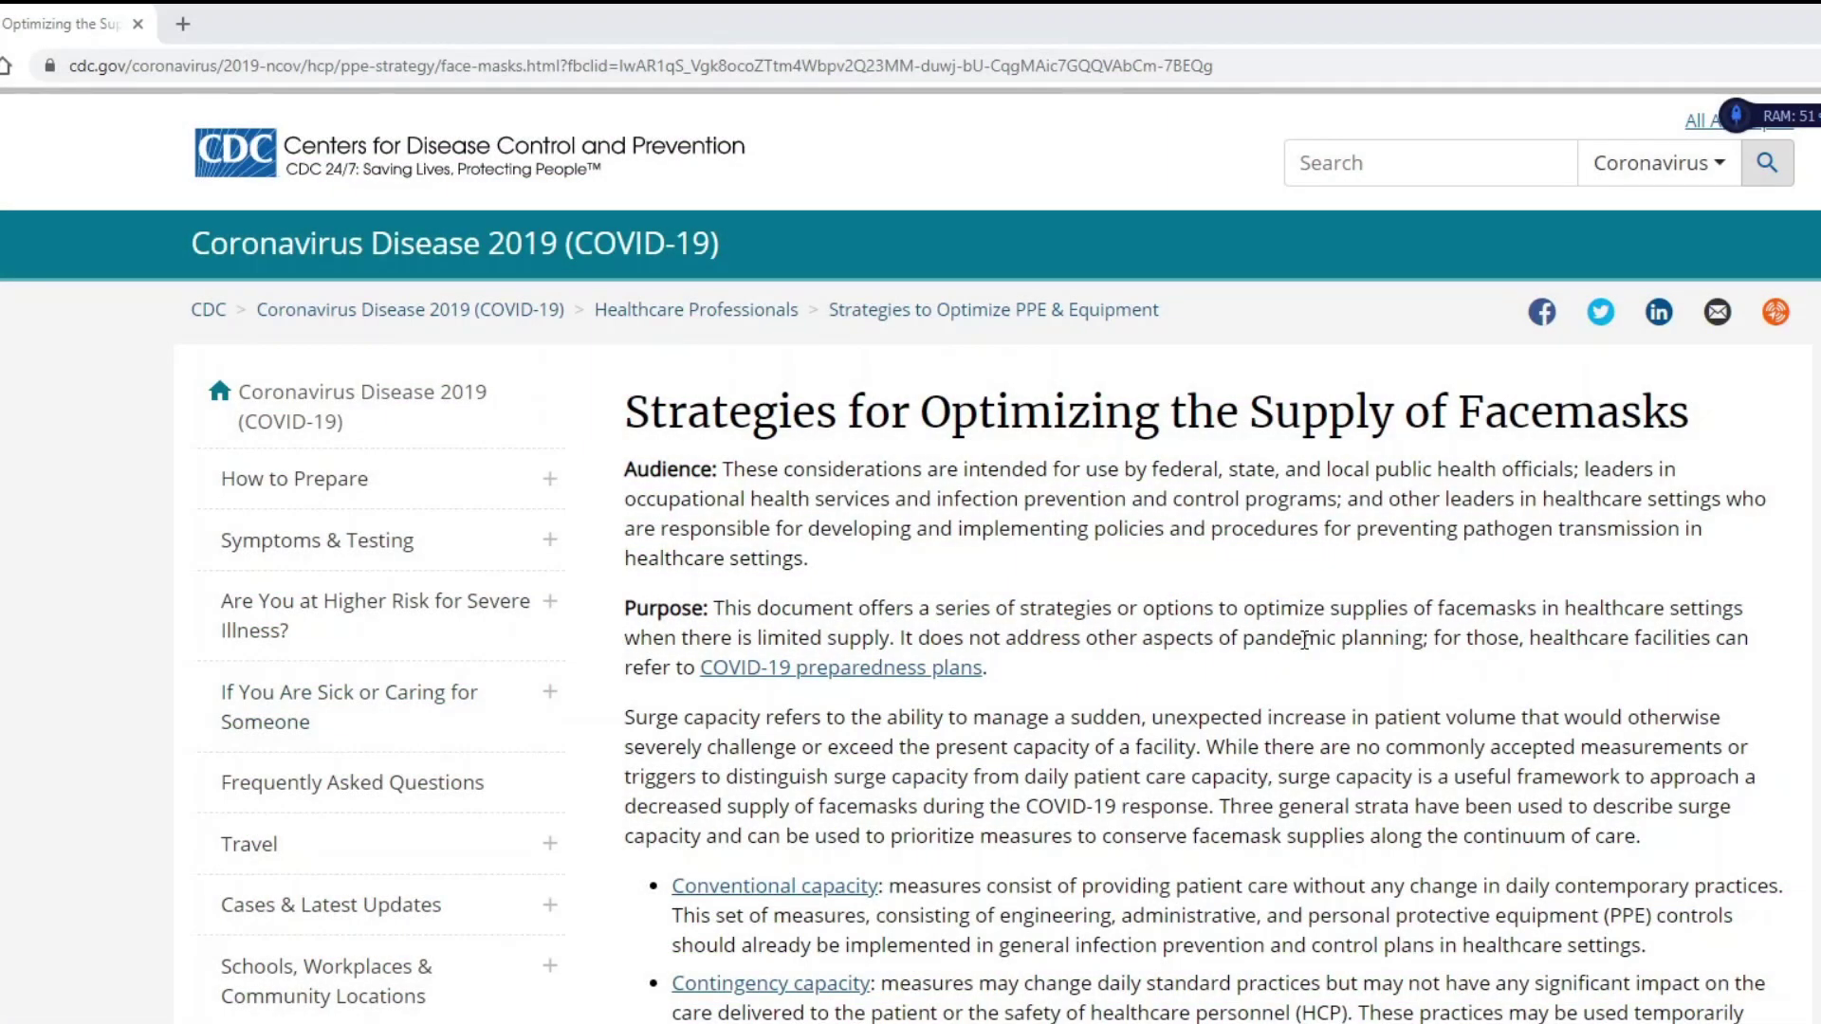
Step: Read the CDC facemask supply page down to the section on healthcare personnel's use of homemade masks, highlighting its key sentences
{"action": "scroll", "coordinate": [1556, 633], "scroll_direction": "down", "scroll_amount": 10}
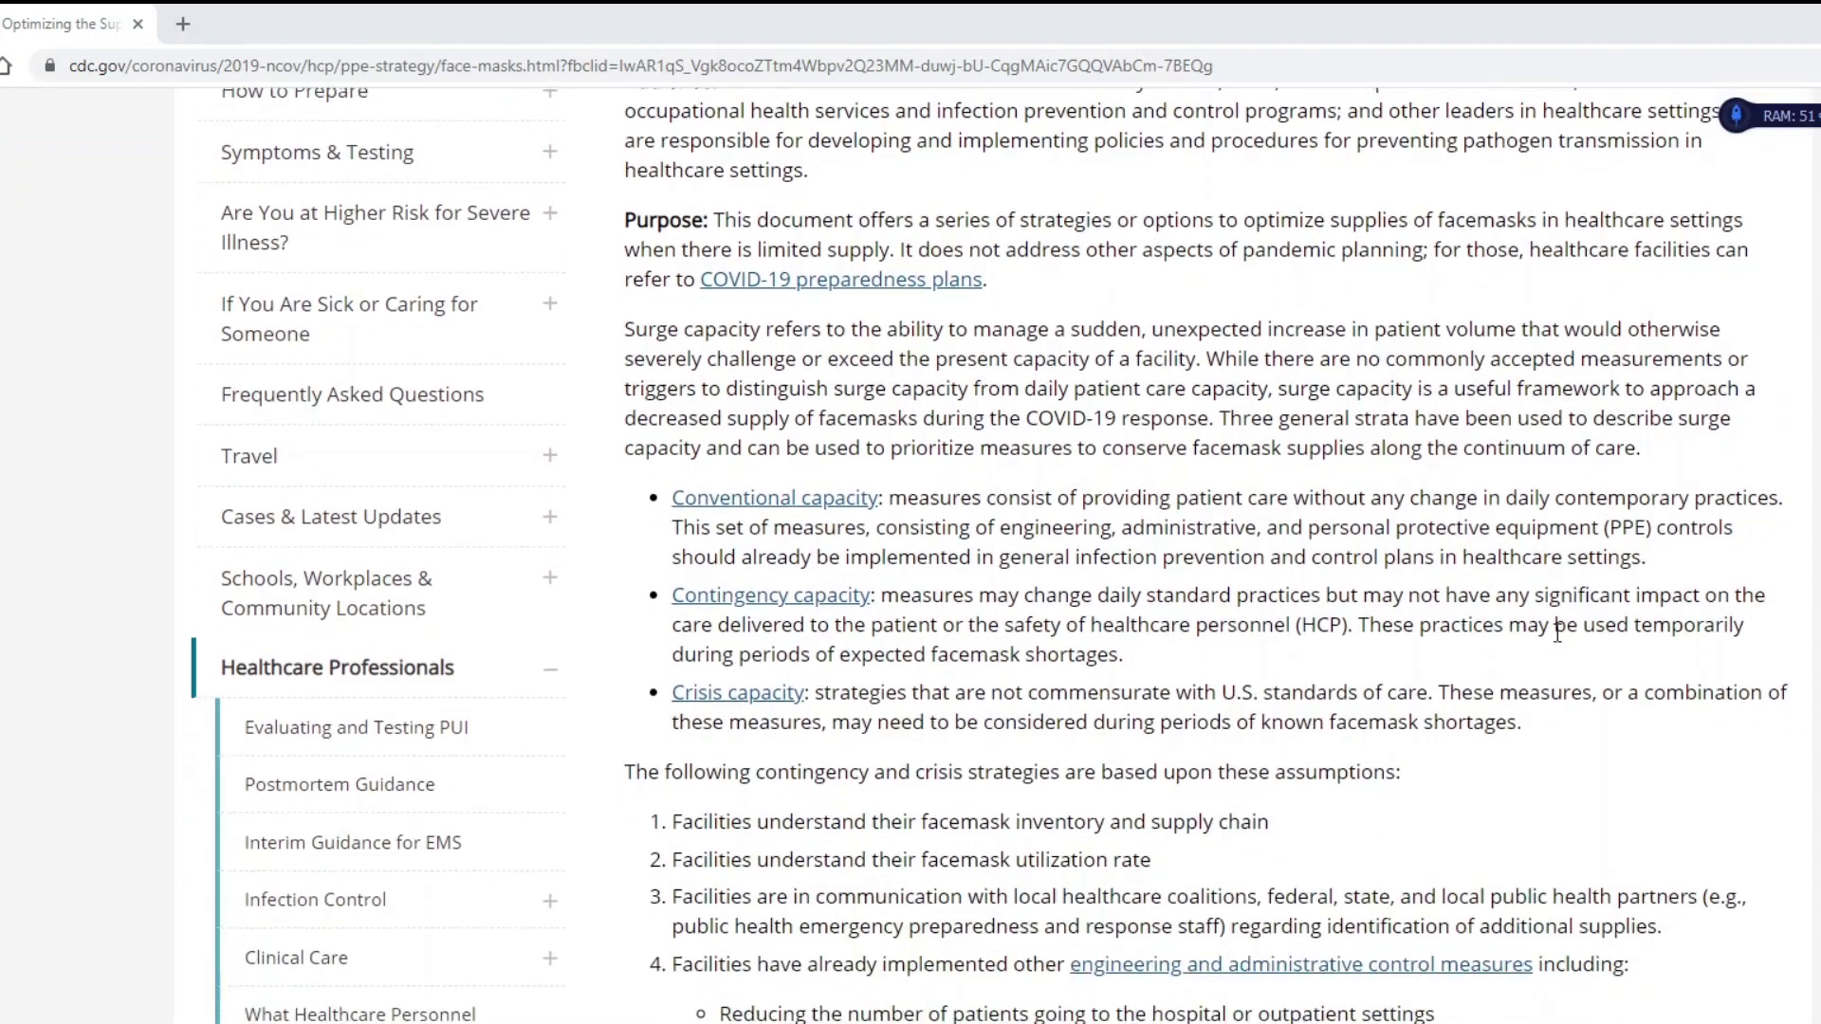
{"action": "scroll", "coordinate": [1556, 632], "scroll_direction": "down", "scroll_amount": 5}
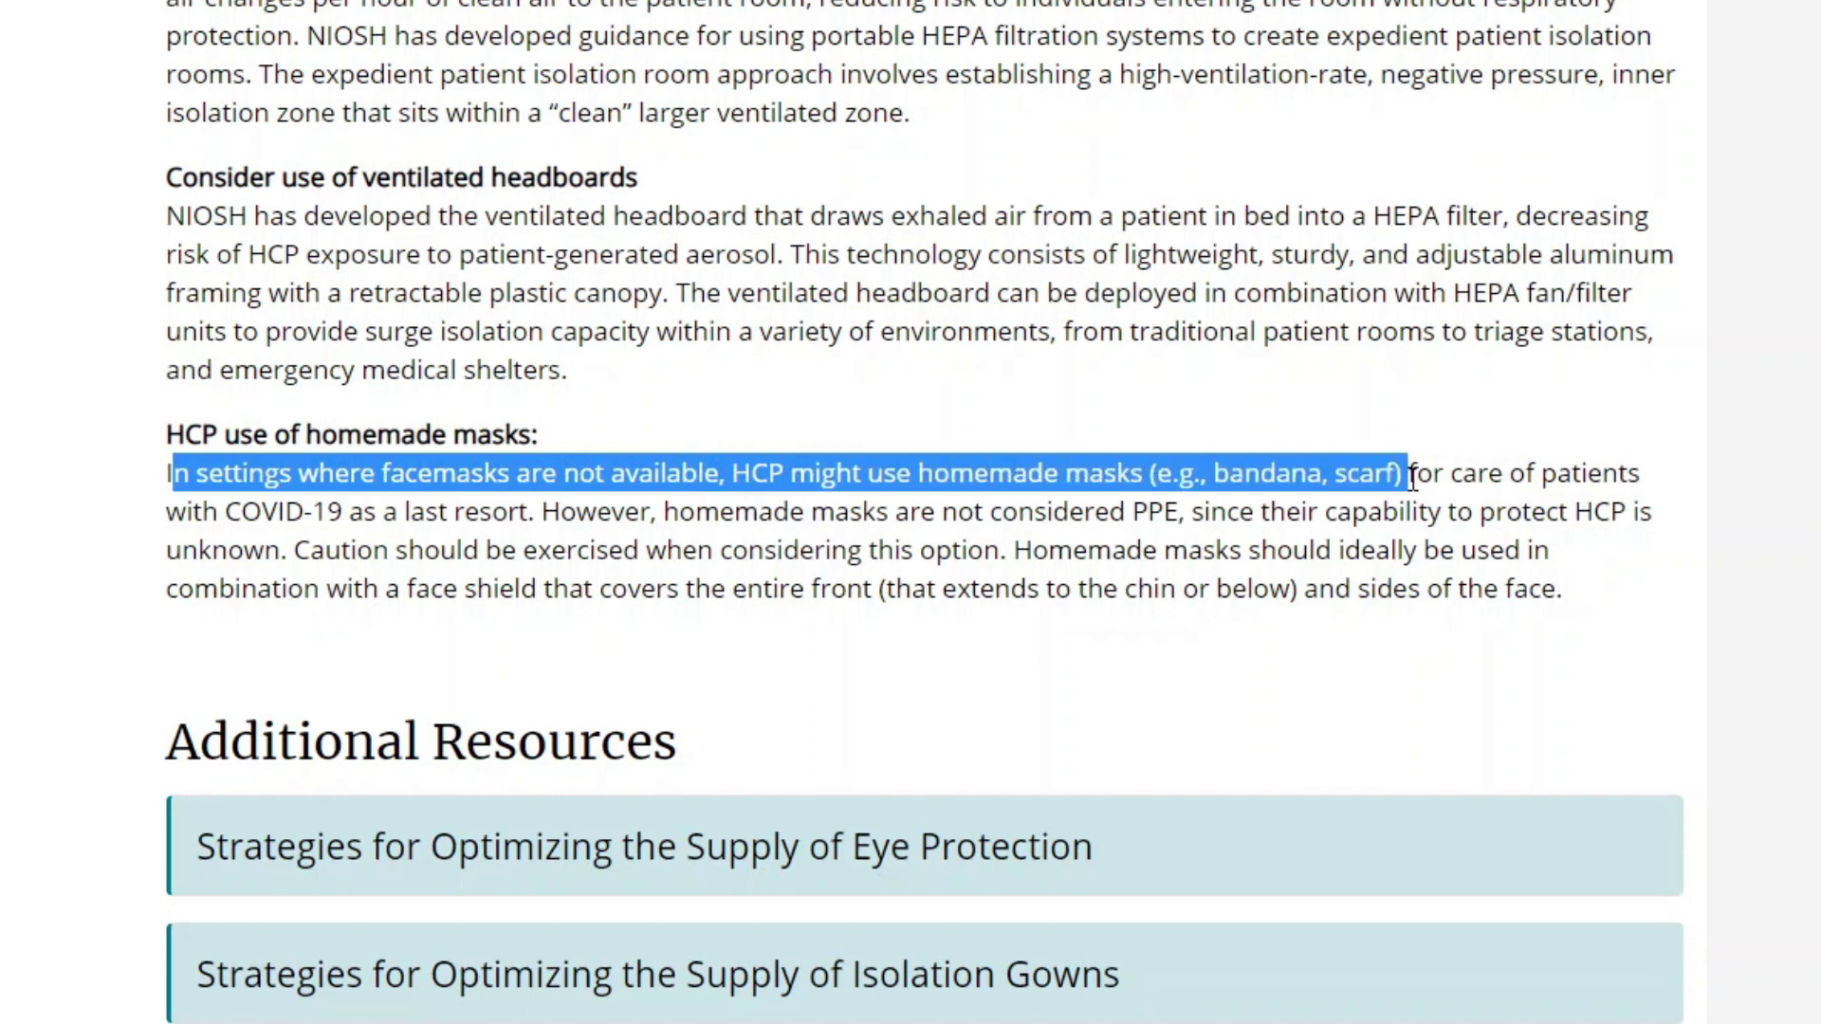
{"action": "left_click_drag", "start_coordinate": [1380, 474], "coordinate": [588, 515]}
{"action": "left_click", "coordinate": [285, 515]}
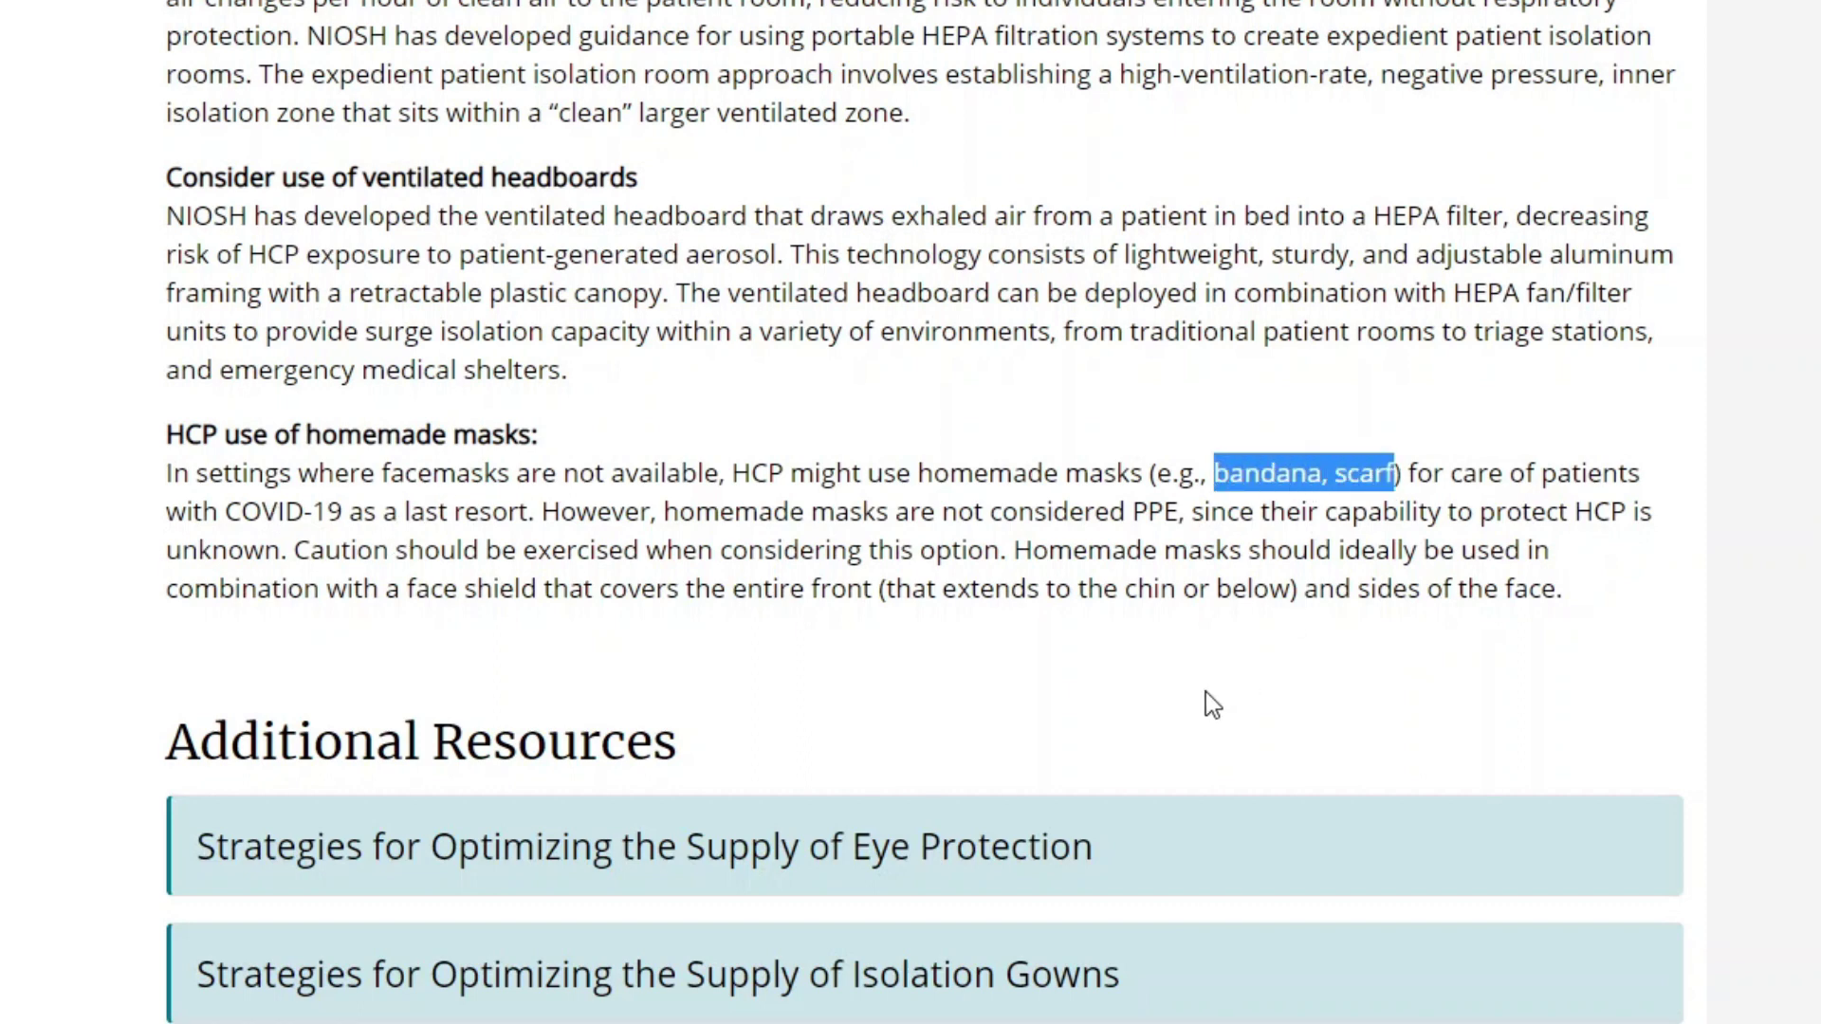
{"action": "left_click", "coordinate": [1138, 558]}
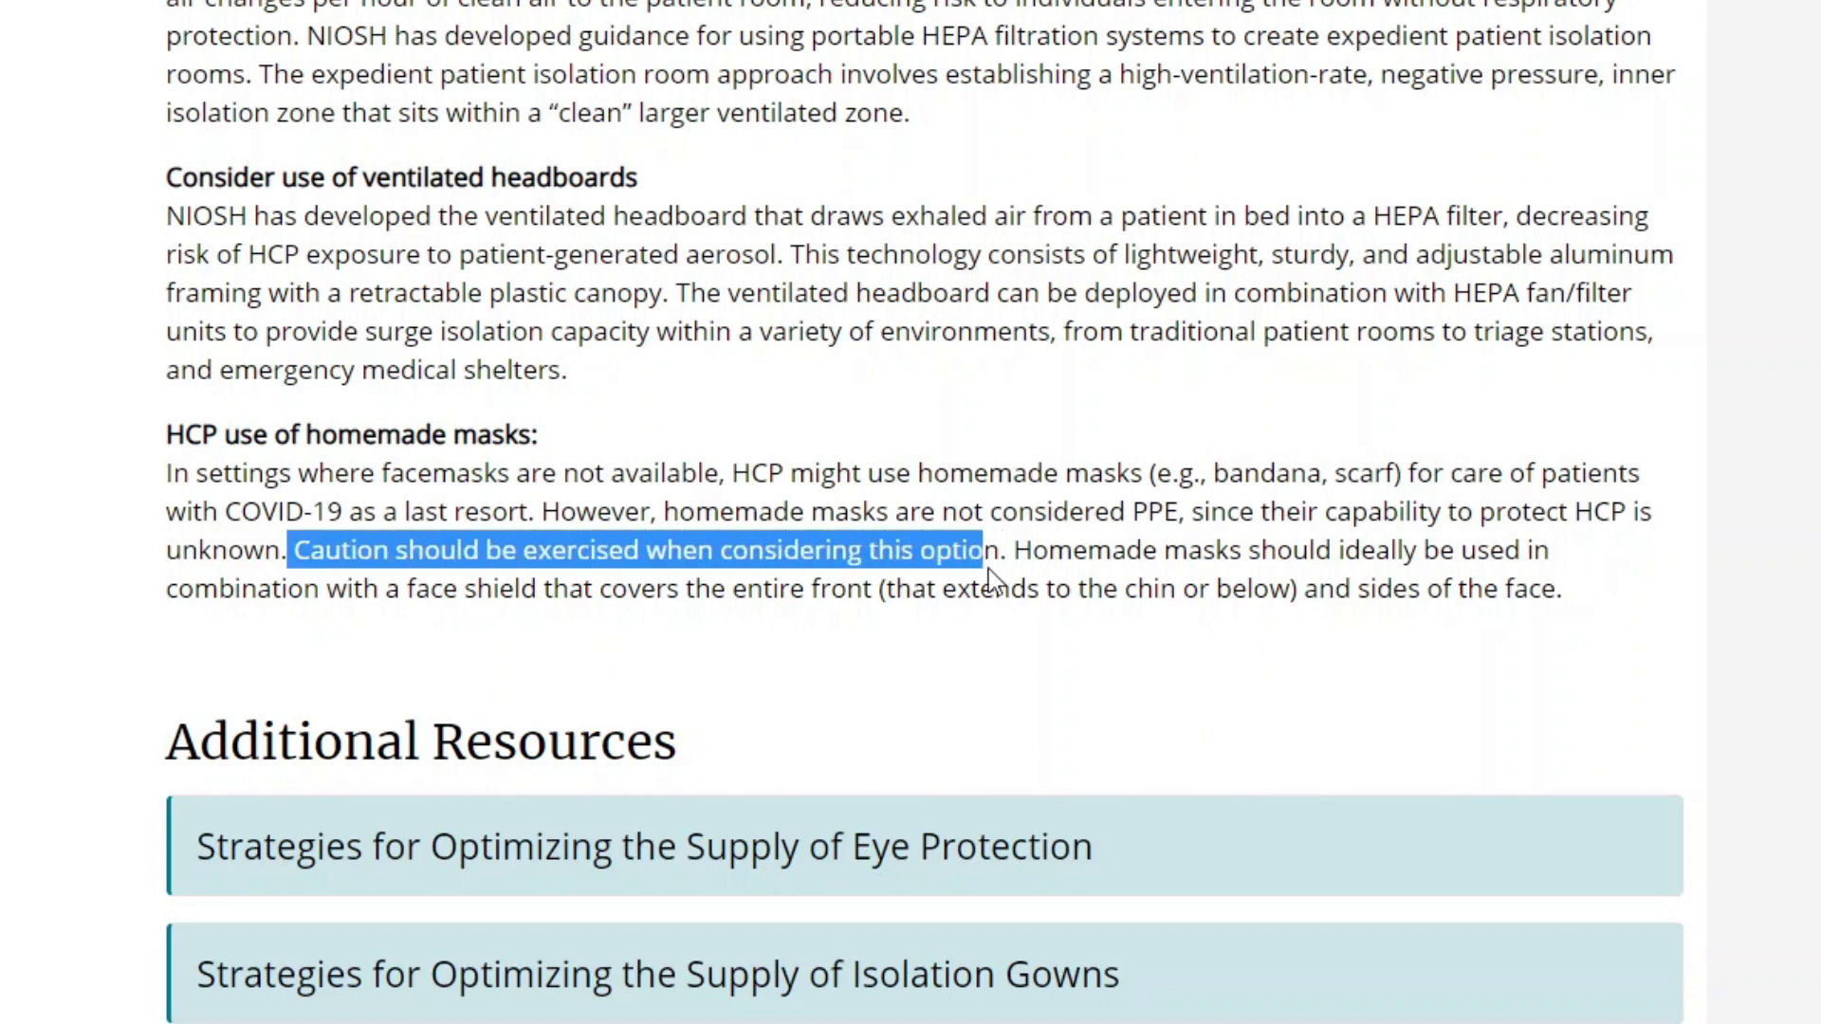
{"action": "left_click", "coordinate": [954, 668]}
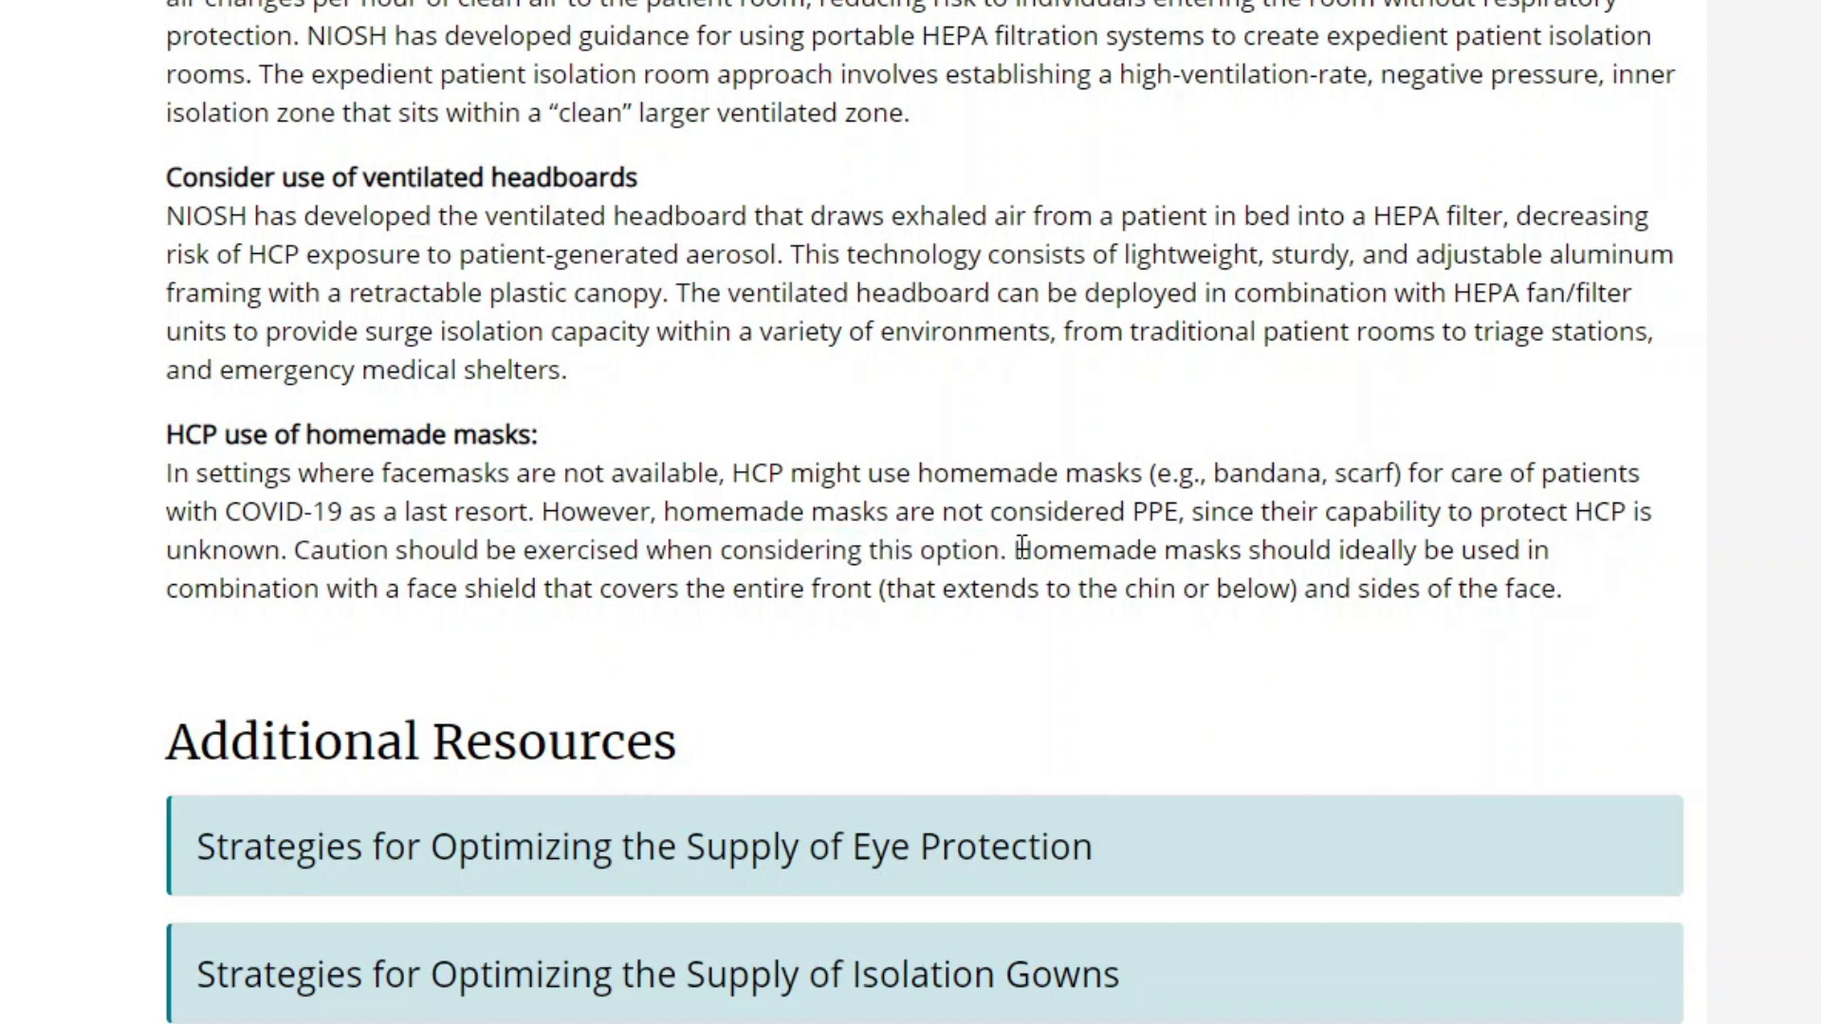
{"action": "left_click_drag", "start_coordinate": [1017, 551], "coordinate": [942, 586]}
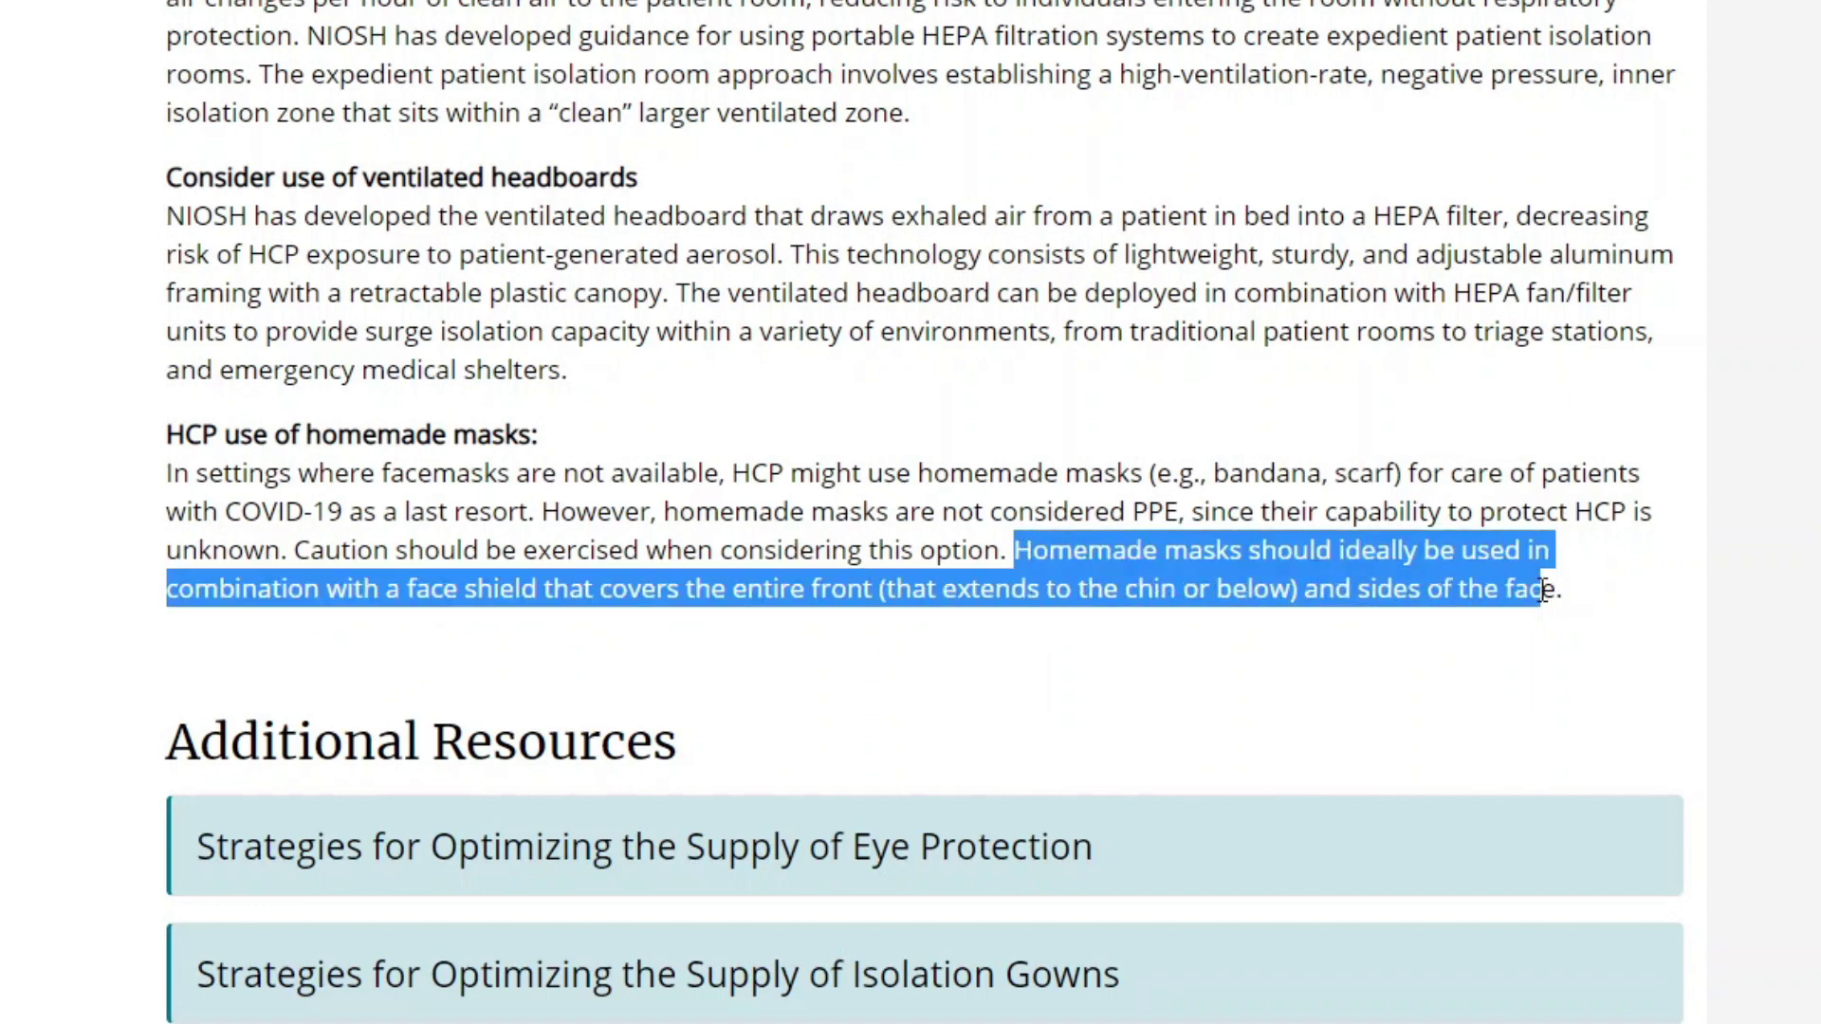
{"action": "left_click", "coordinate": [1346, 700]}
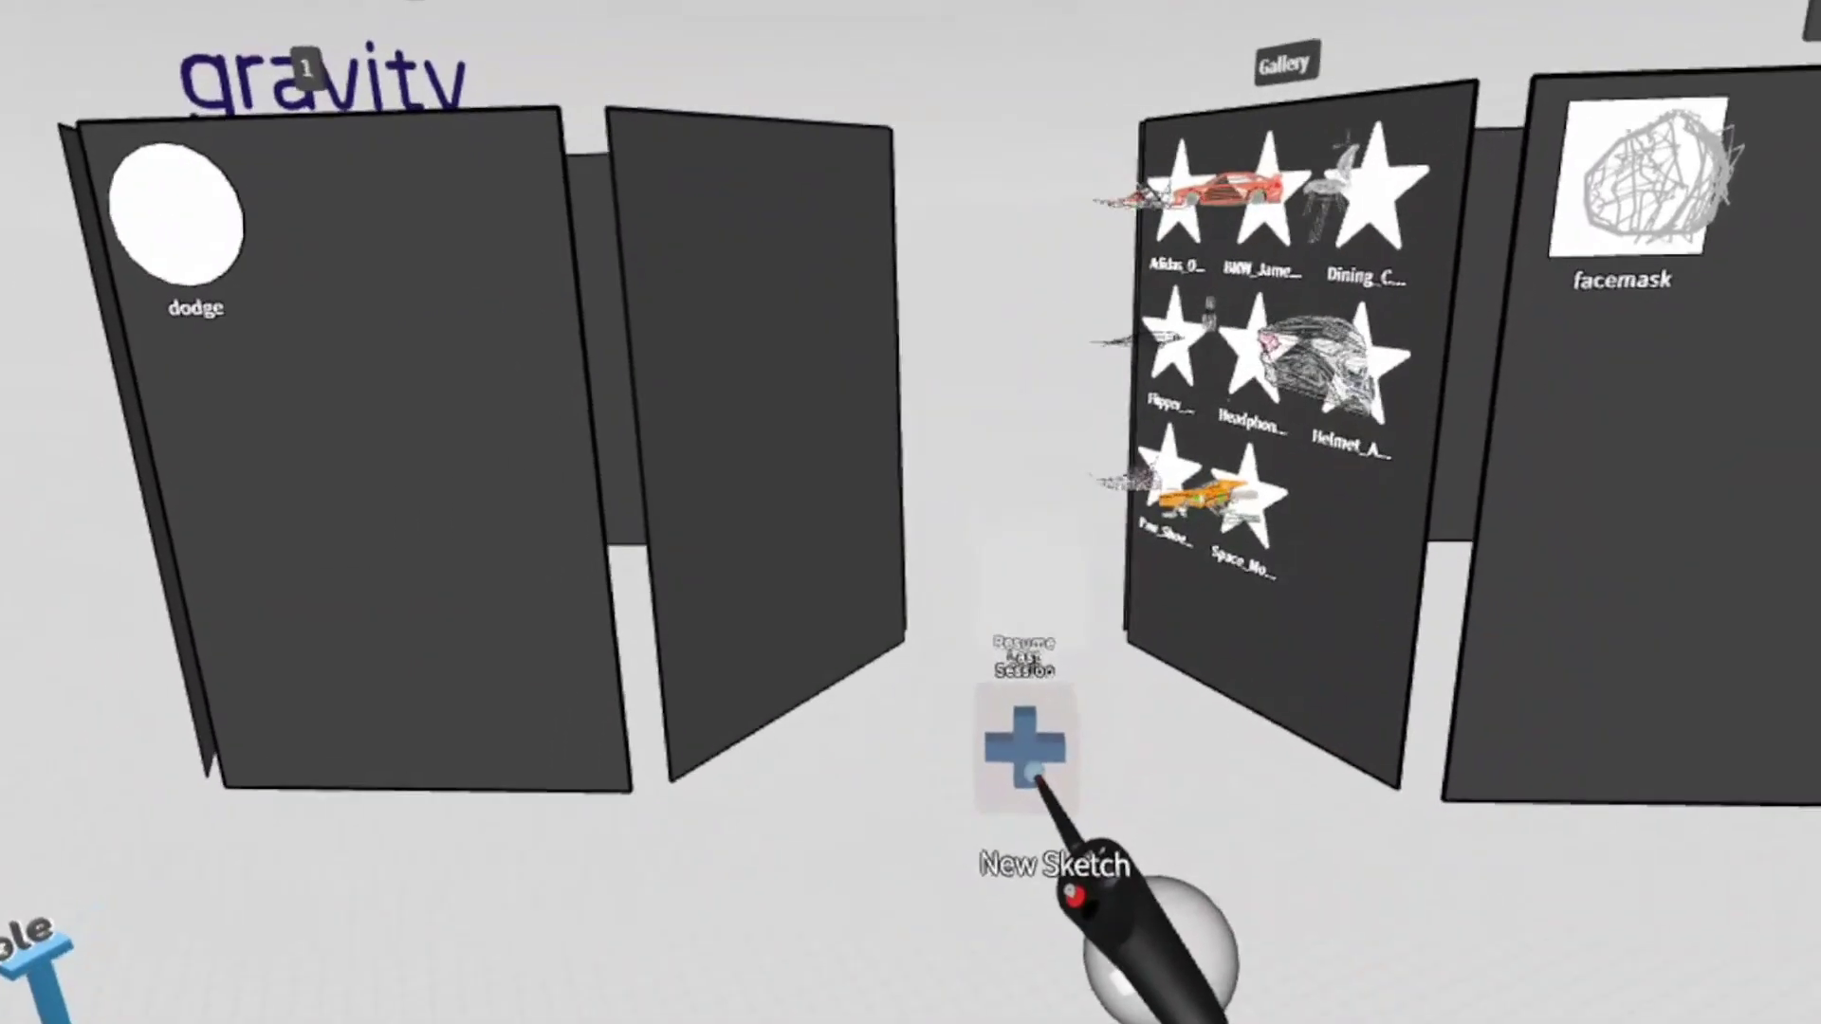
Step: In Gravity Sketch, start a new sketch and model a mask surface over the lower half of the head
{"action": "left_click", "coordinate": [1024, 752]}
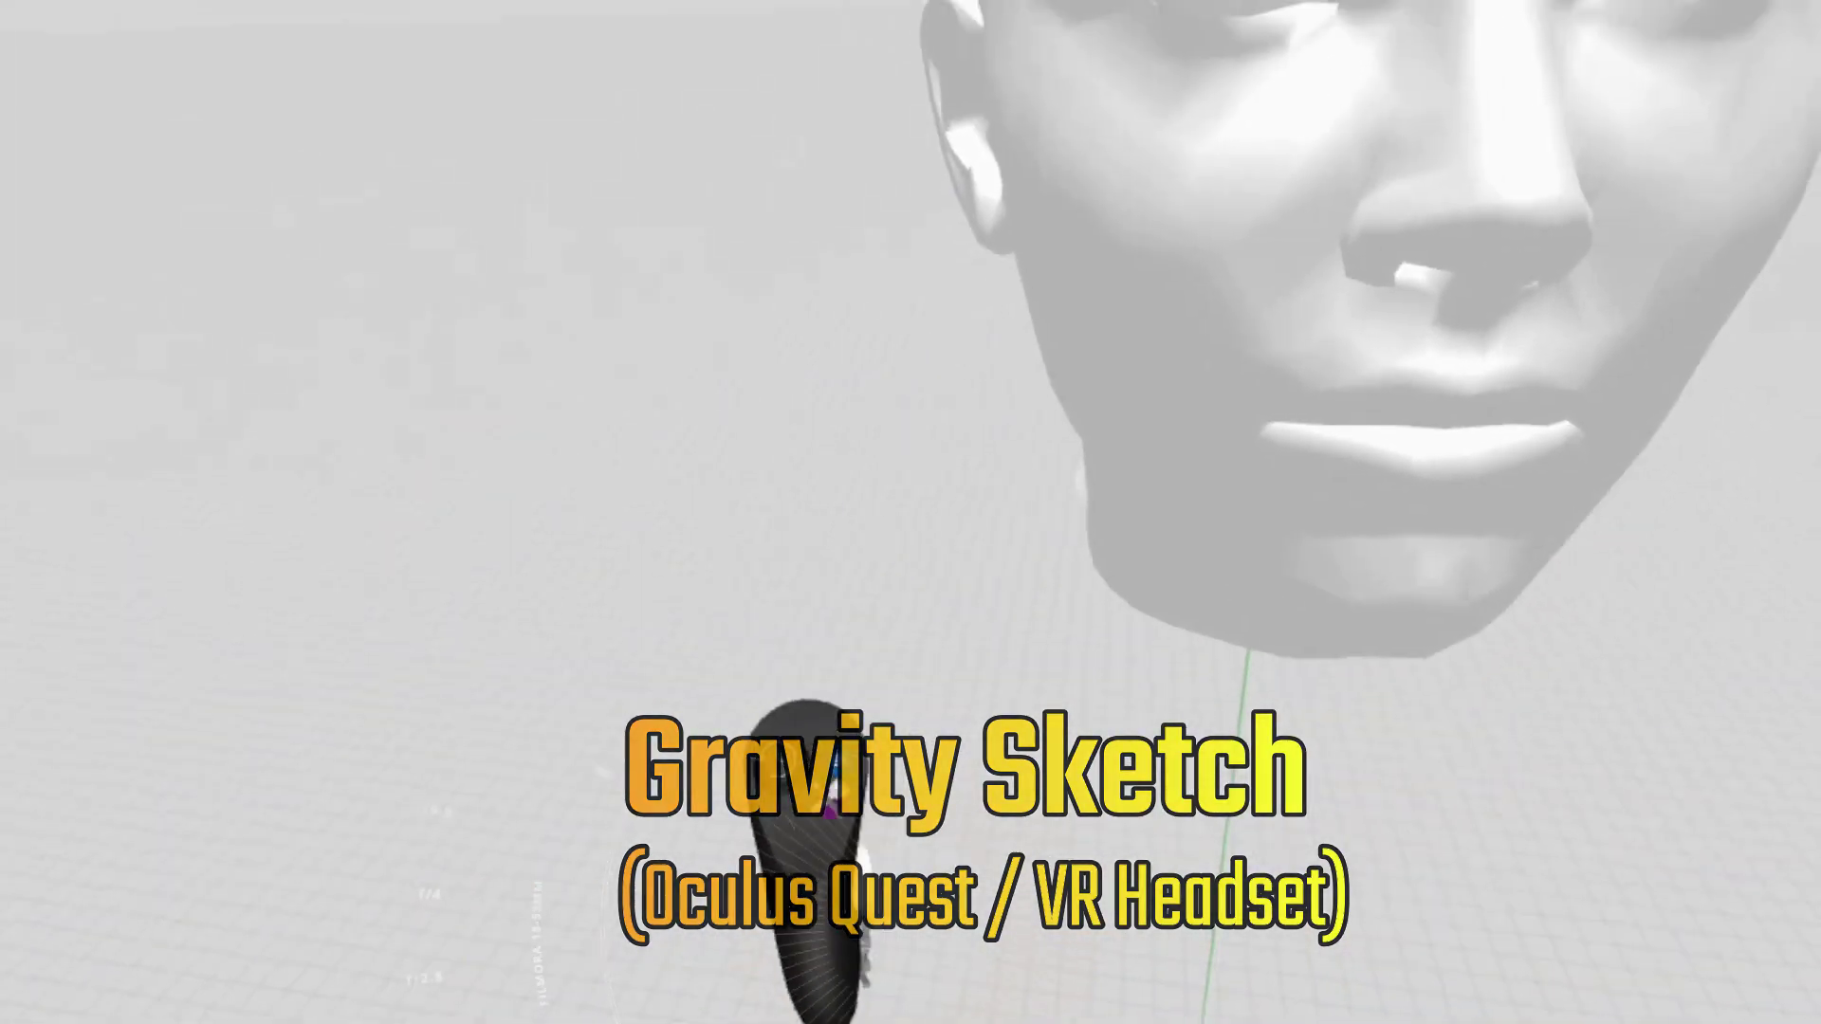
{"action": "left_click", "coordinate": [902, 642]}
{"action": "left_click", "coordinate": [616, 707]}
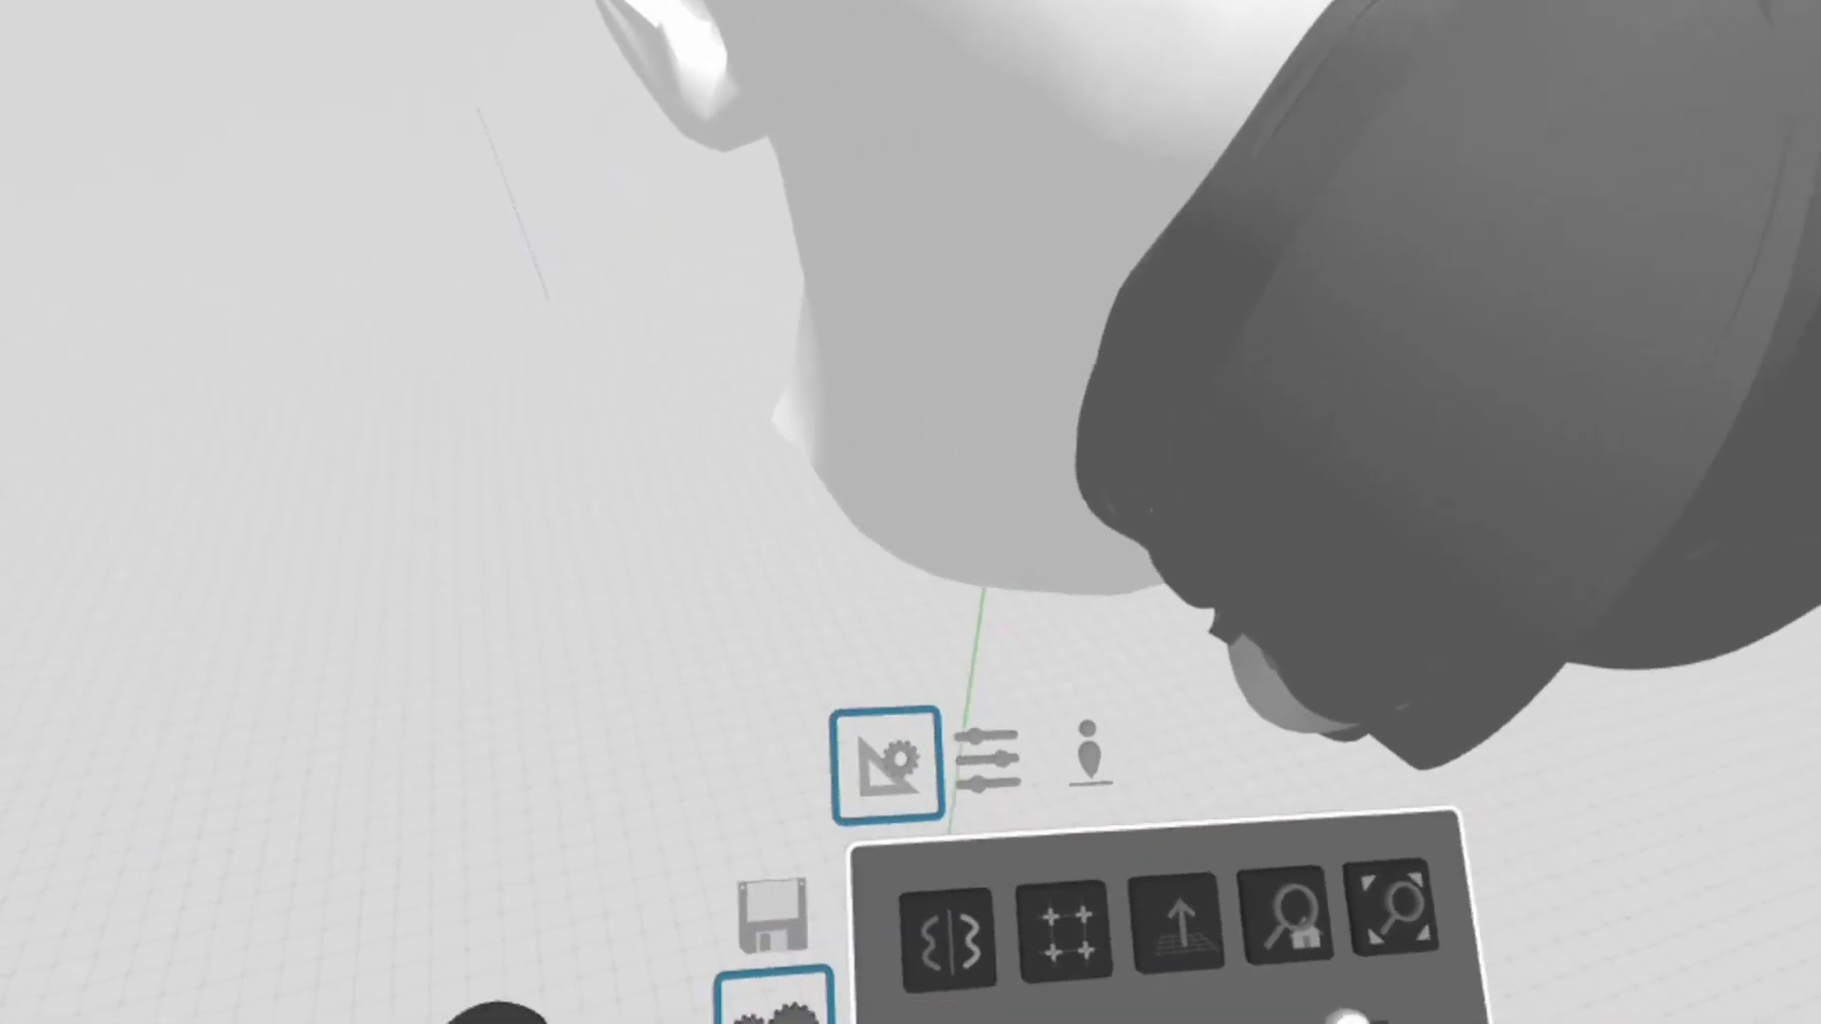
Step: Save the mask sketch under the name _masktes
{"action": "left_click", "coordinate": [767, 901]}
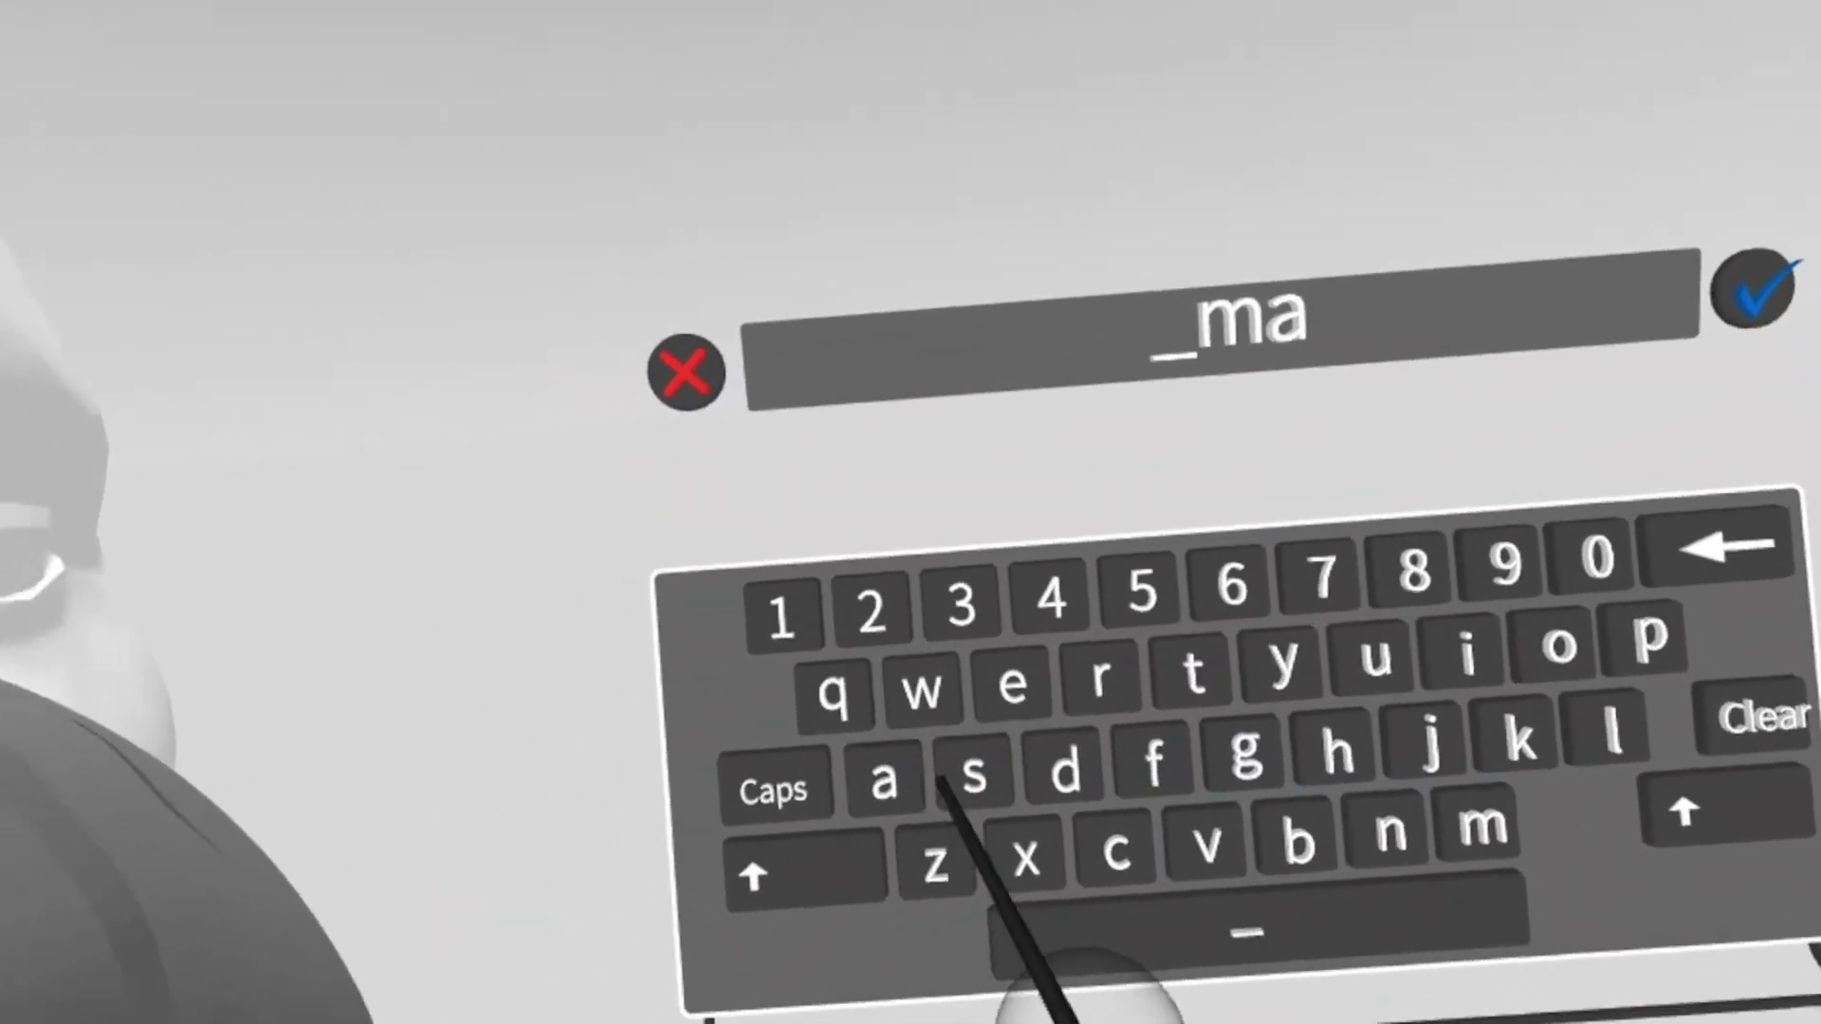
{"action": "type", "text": "sktes"}
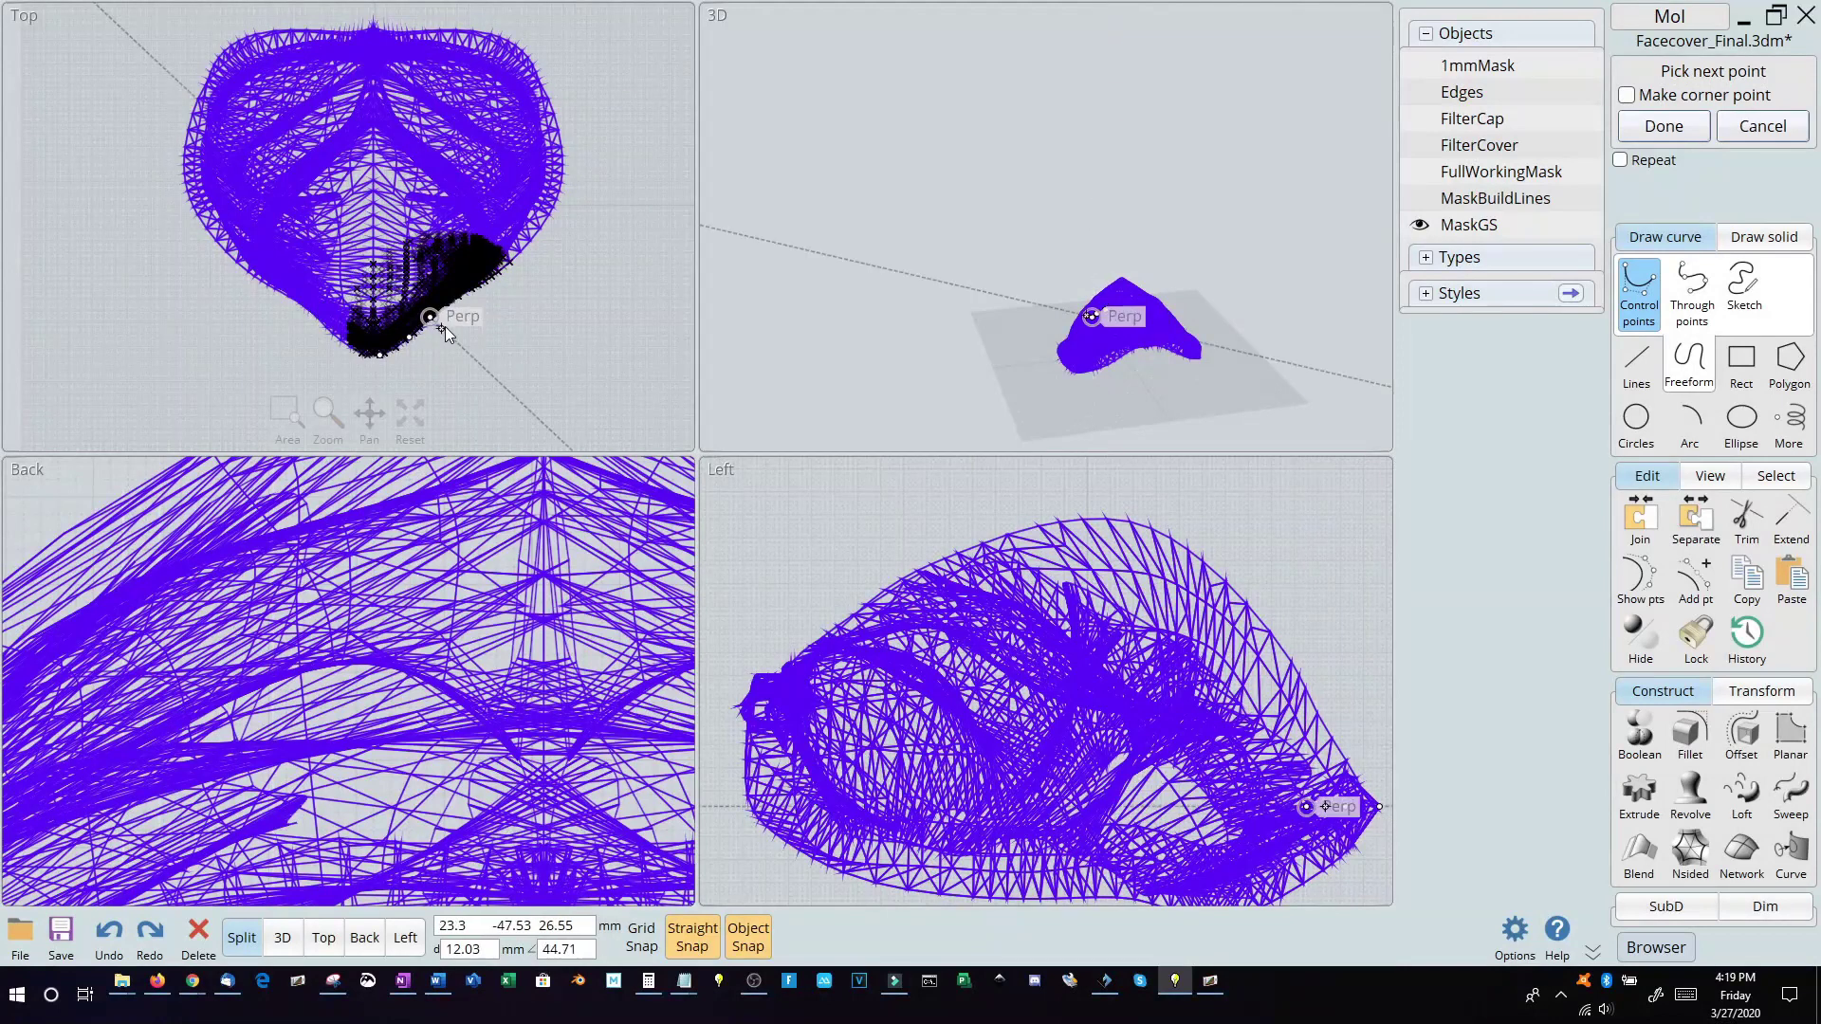
Step: In MoI, trace the outer edge of the MaskGS mesh with a control-point curve from the lower tip around one side
{"action": "left_click", "coordinate": [429, 317]}
{"action": "left_click", "coordinate": [459, 296]}
{"action": "left_click", "coordinate": [498, 273]}
{"action": "left_click", "coordinate": [524, 247]}
{"action": "left_click", "coordinate": [546, 220]}
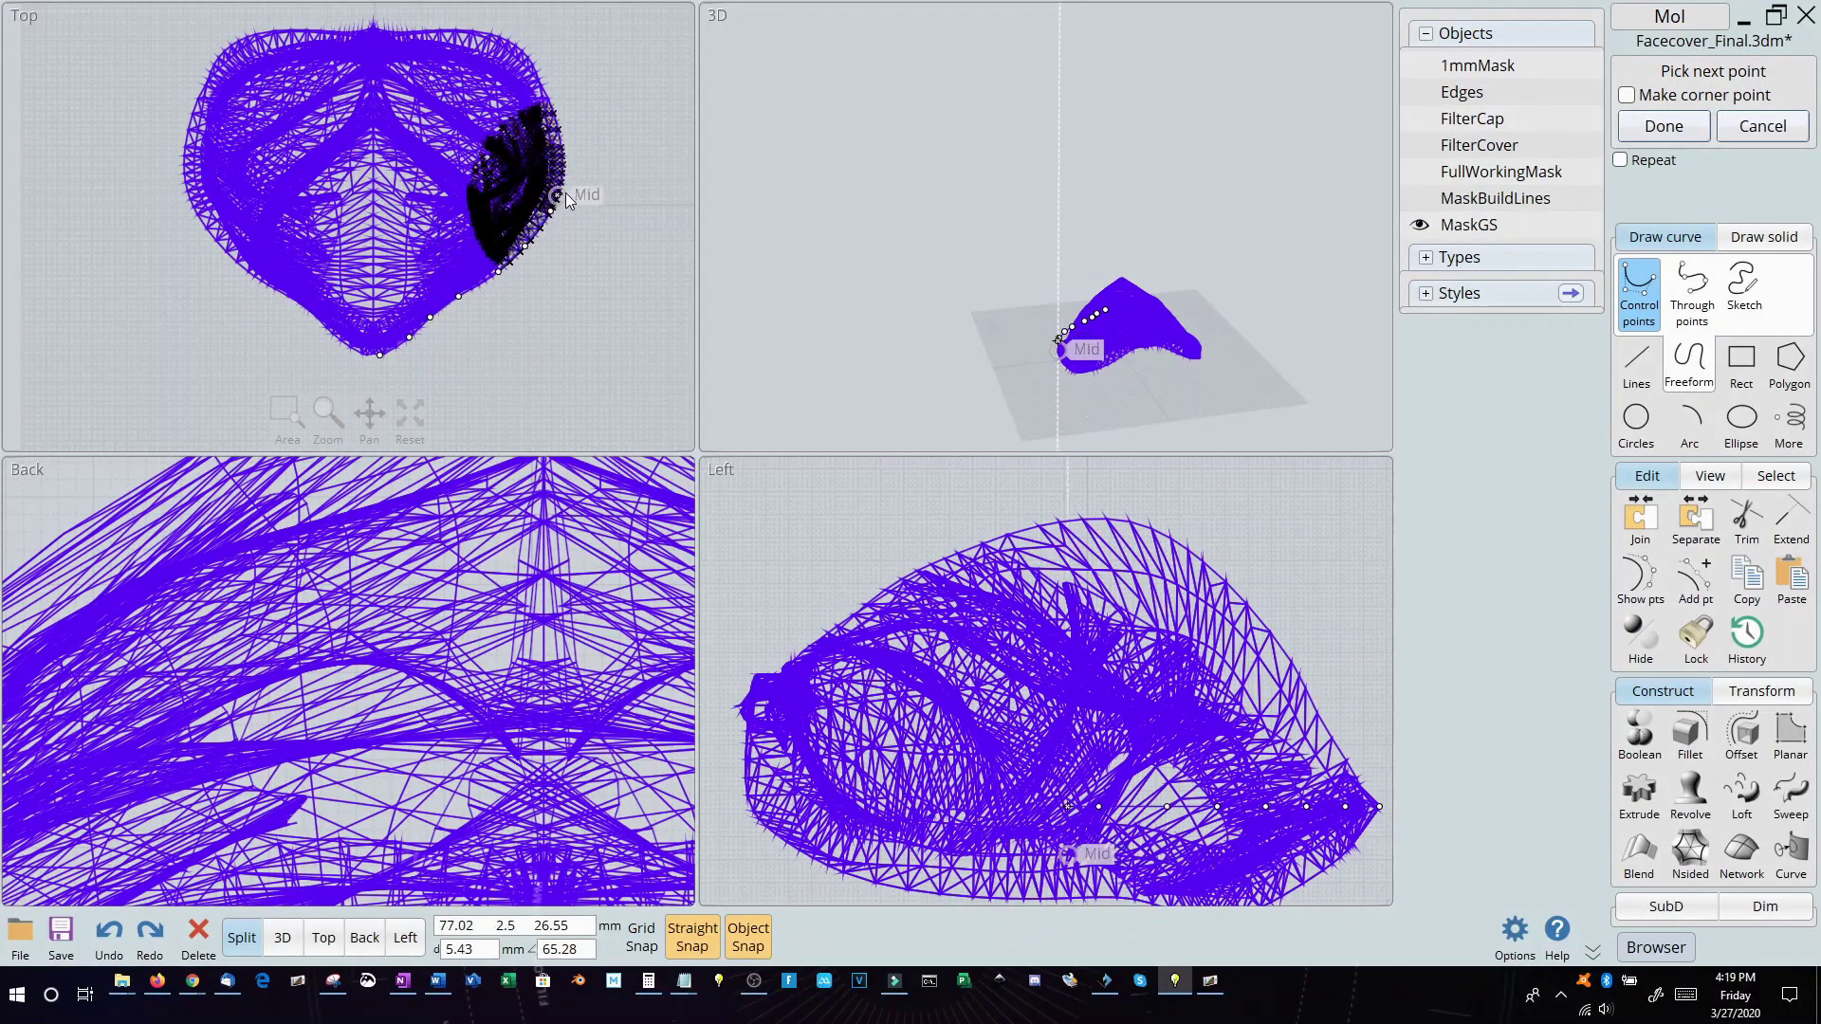
{"action": "left_click", "coordinate": [562, 173]}
{"action": "left_click", "coordinate": [560, 139]}
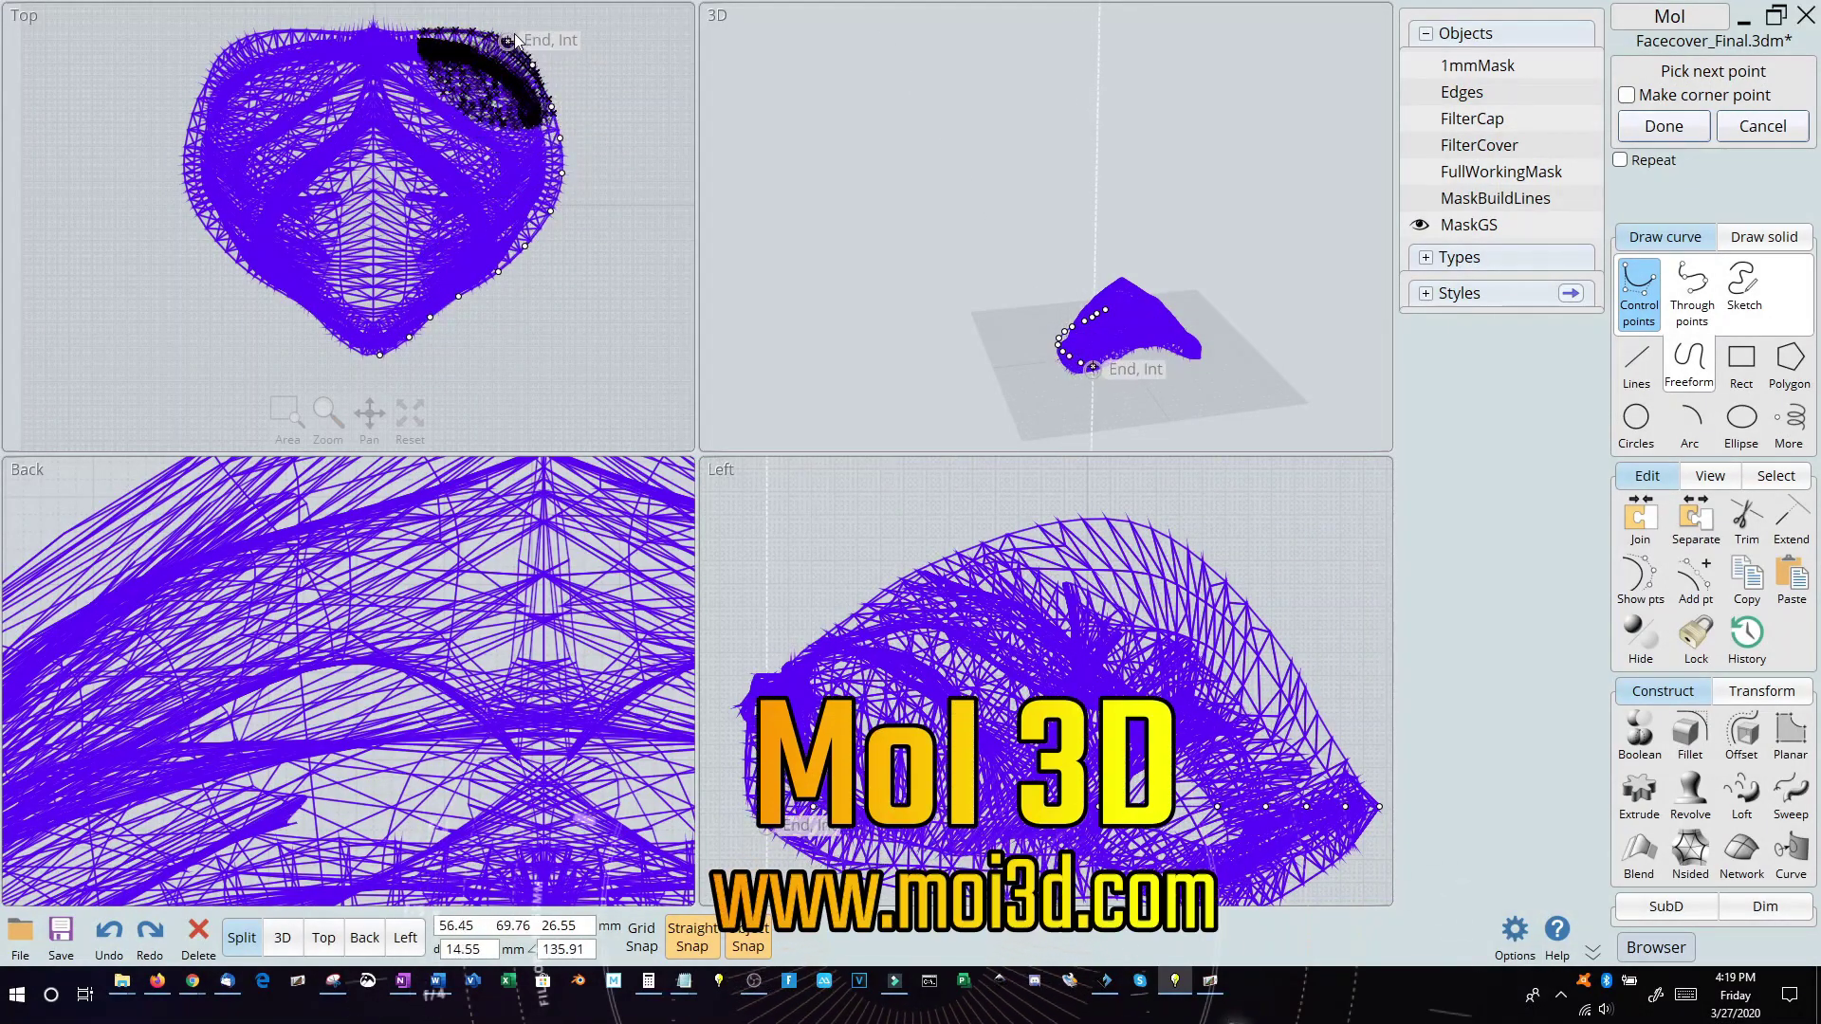
{"action": "left_click", "coordinate": [509, 41]}
{"action": "left_click", "coordinate": [456, 30]}
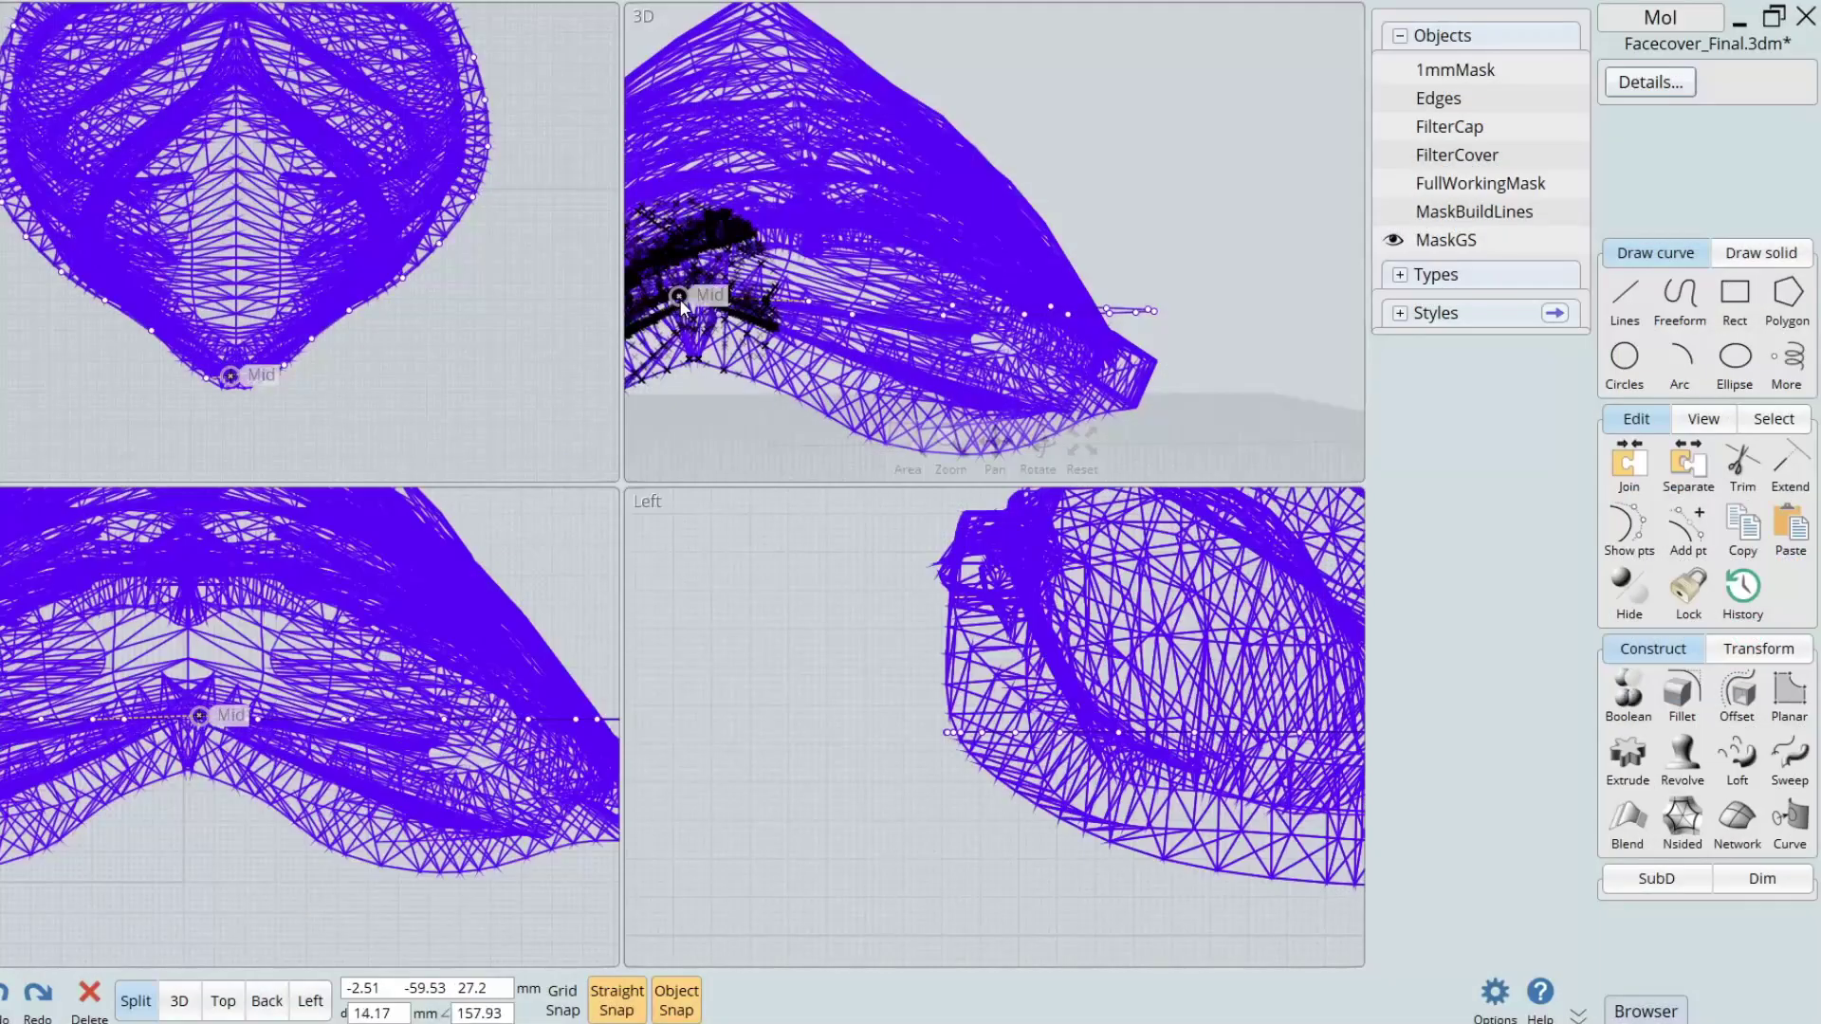
{"action": "left_click", "coordinate": [681, 302]}
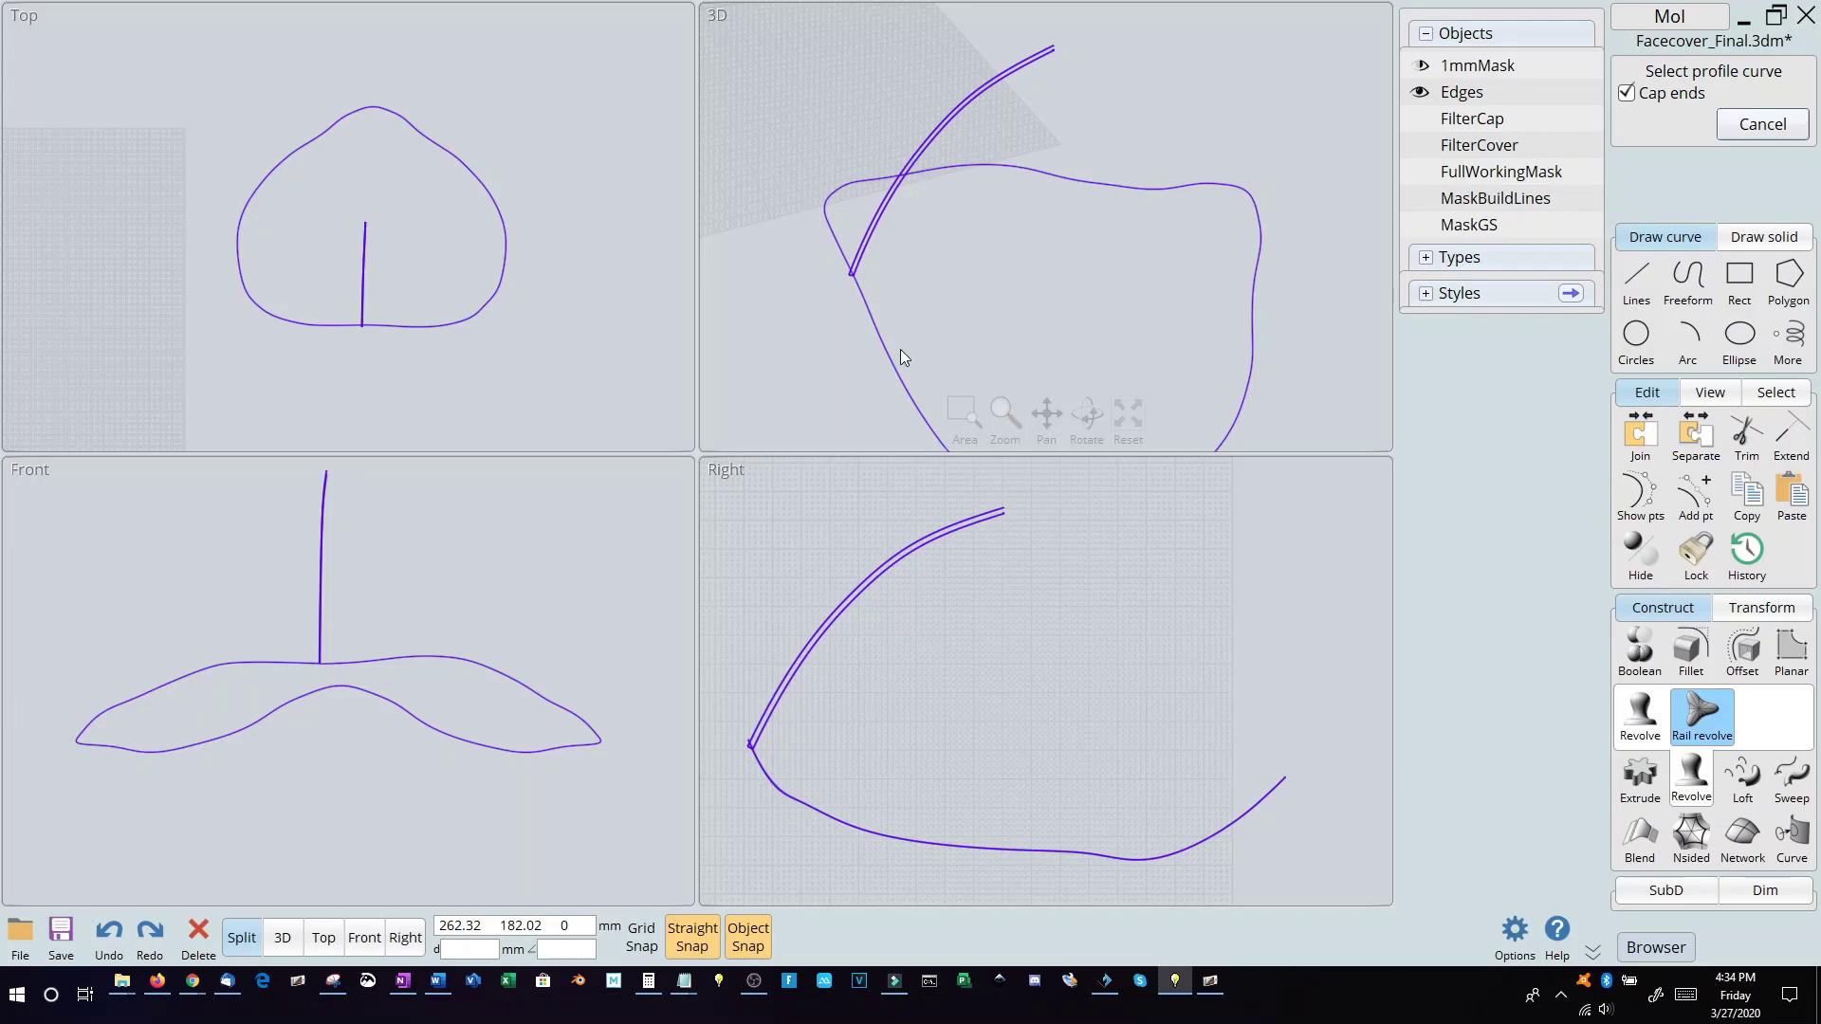
Step: Rail-revolve the arched profile curve along the closed mask outline around a vertical axis from the profile's peak, with capped ends
{"action": "left_click", "coordinate": [884, 197]}
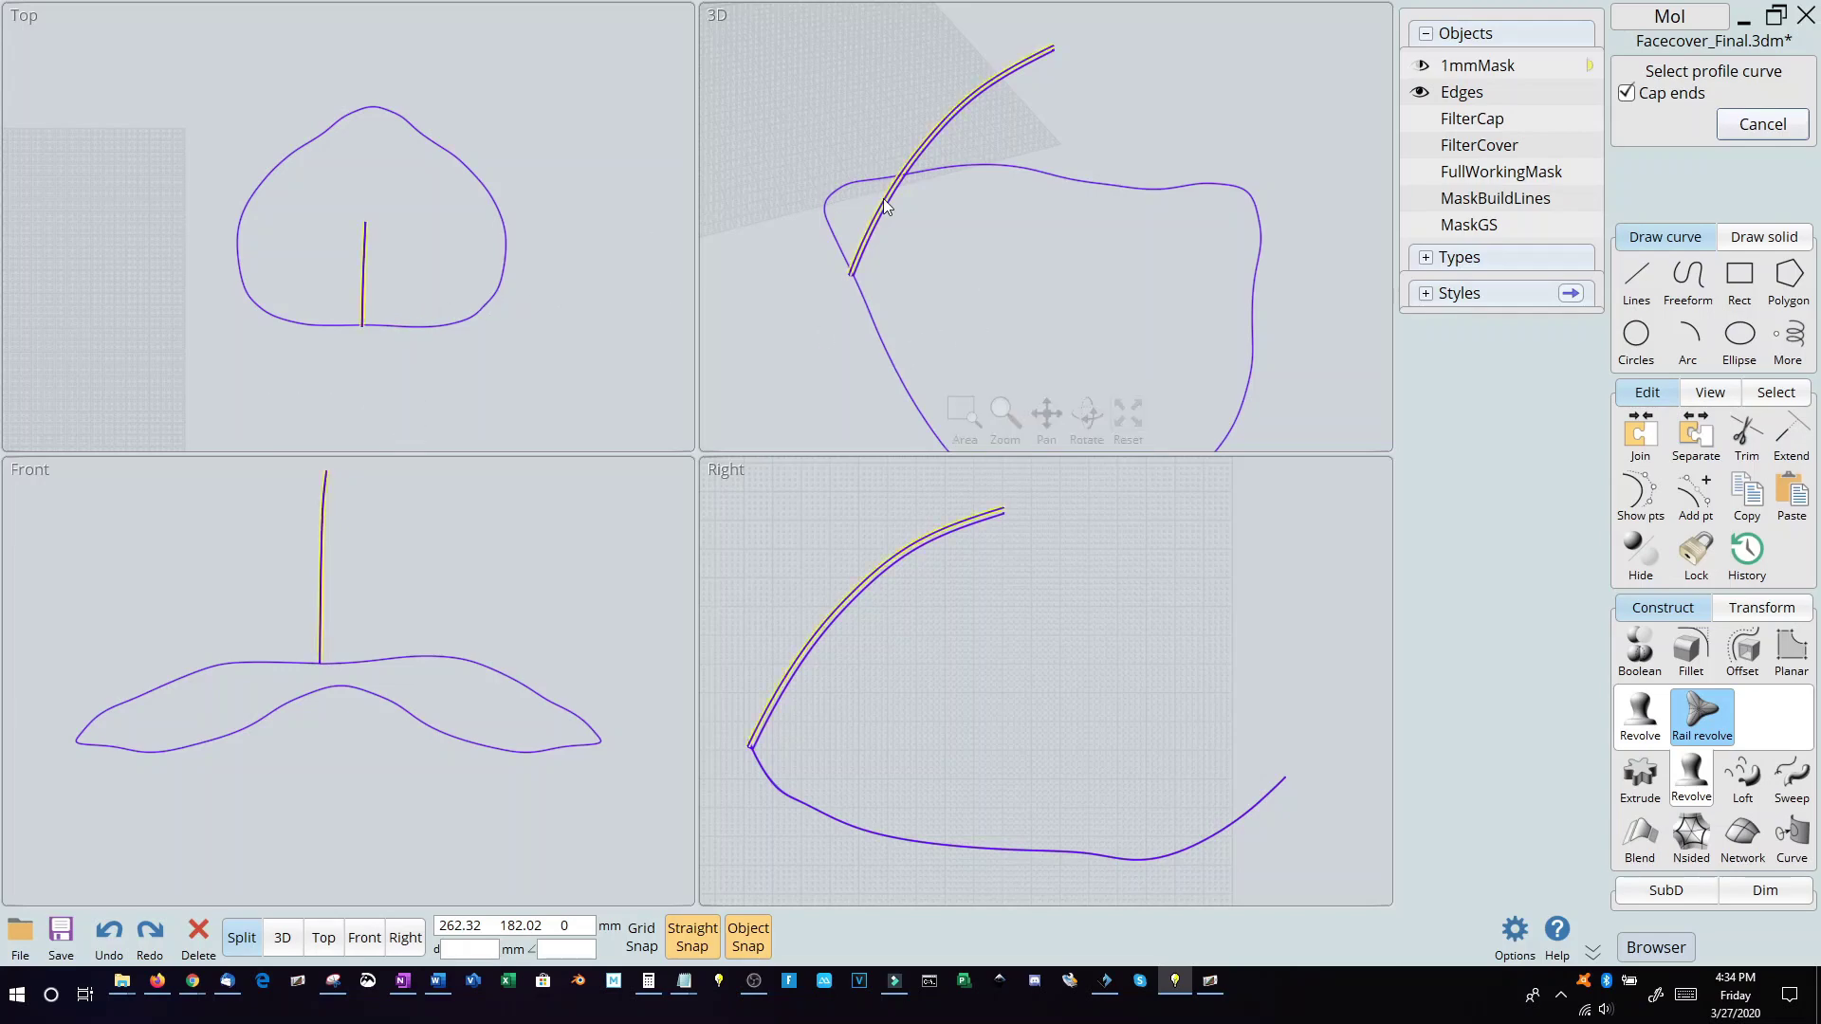
{"action": "left_click", "coordinate": [868, 301]}
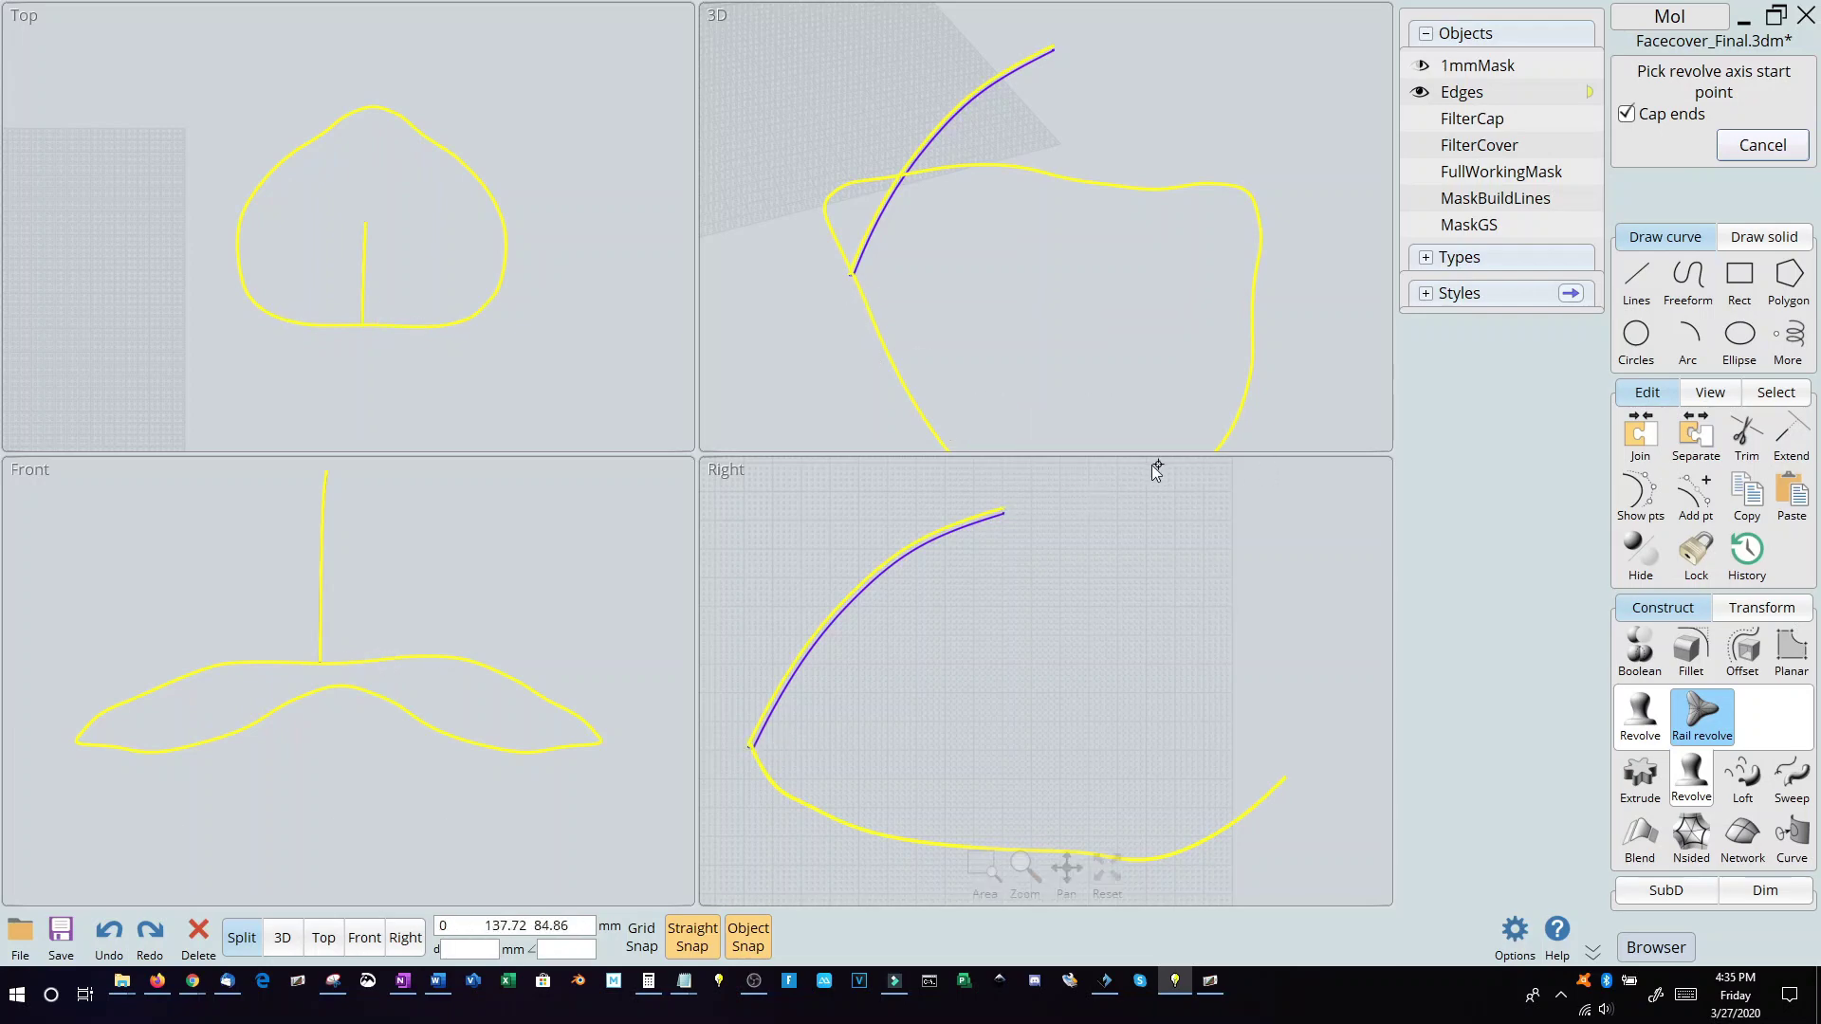
{"action": "left_click", "coordinate": [1003, 508]}
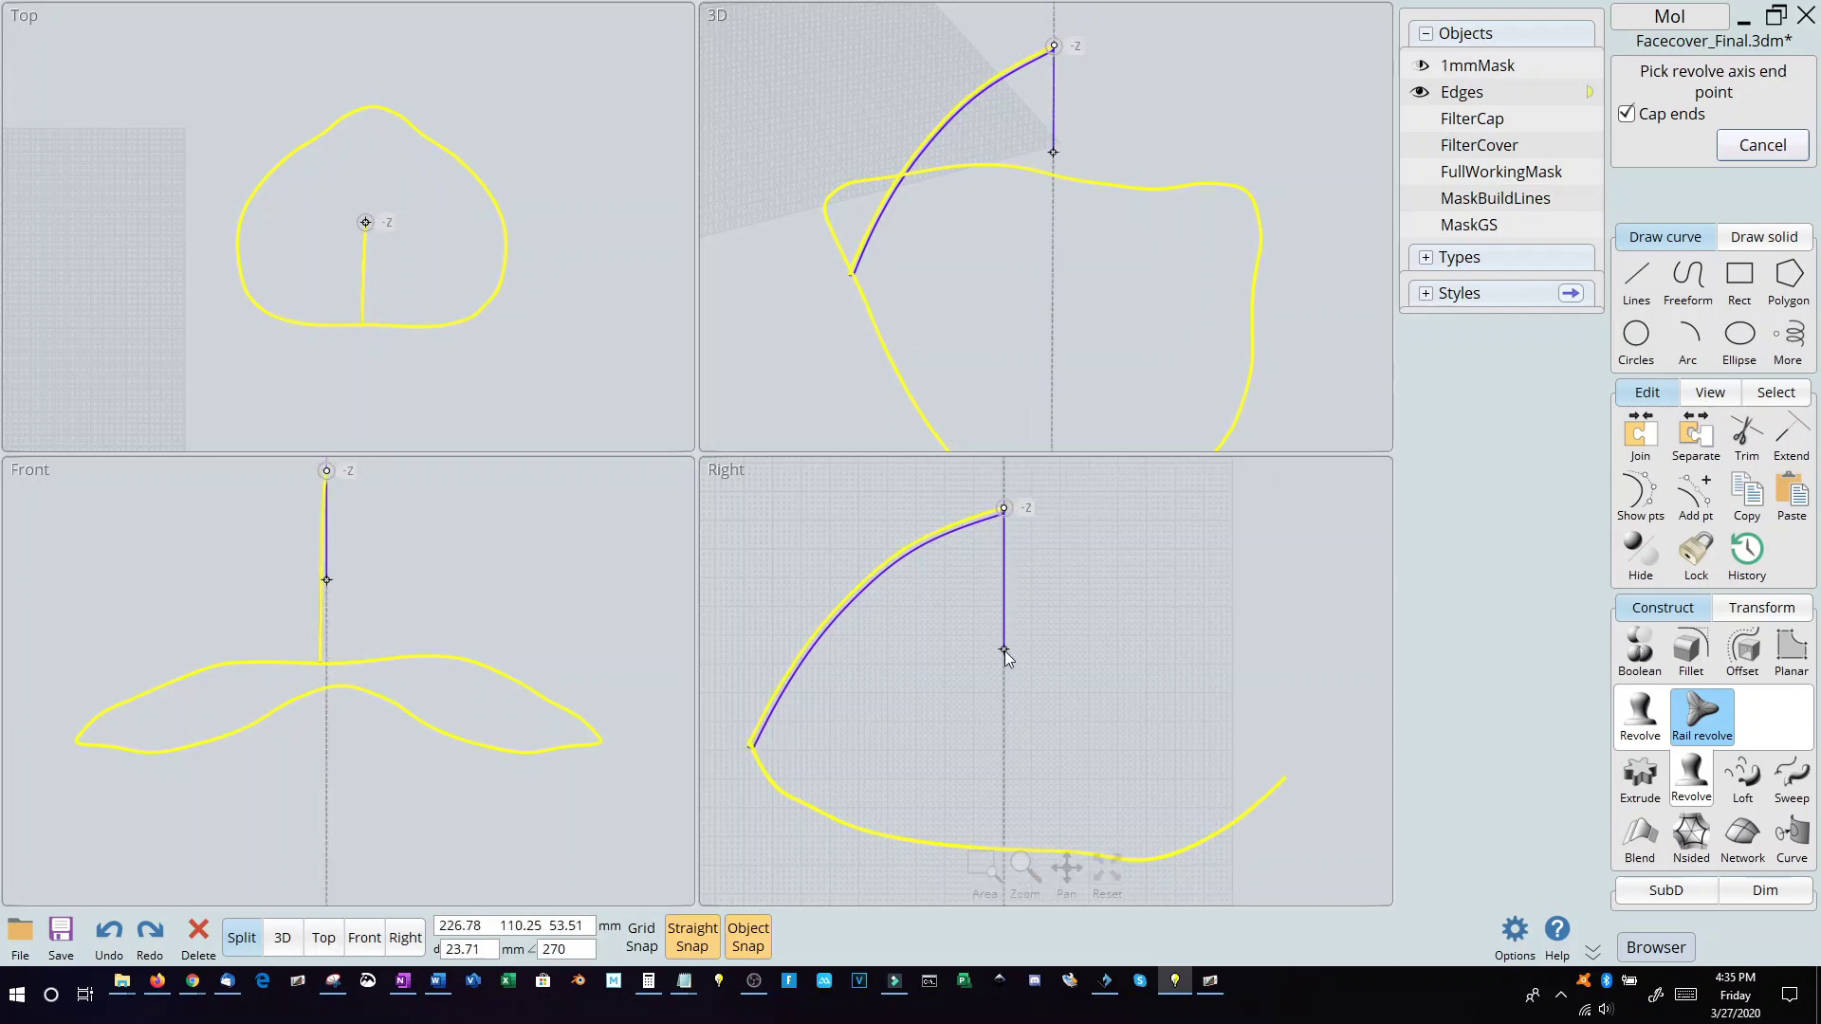
{"action": "left_click", "coordinate": [1004, 742]}
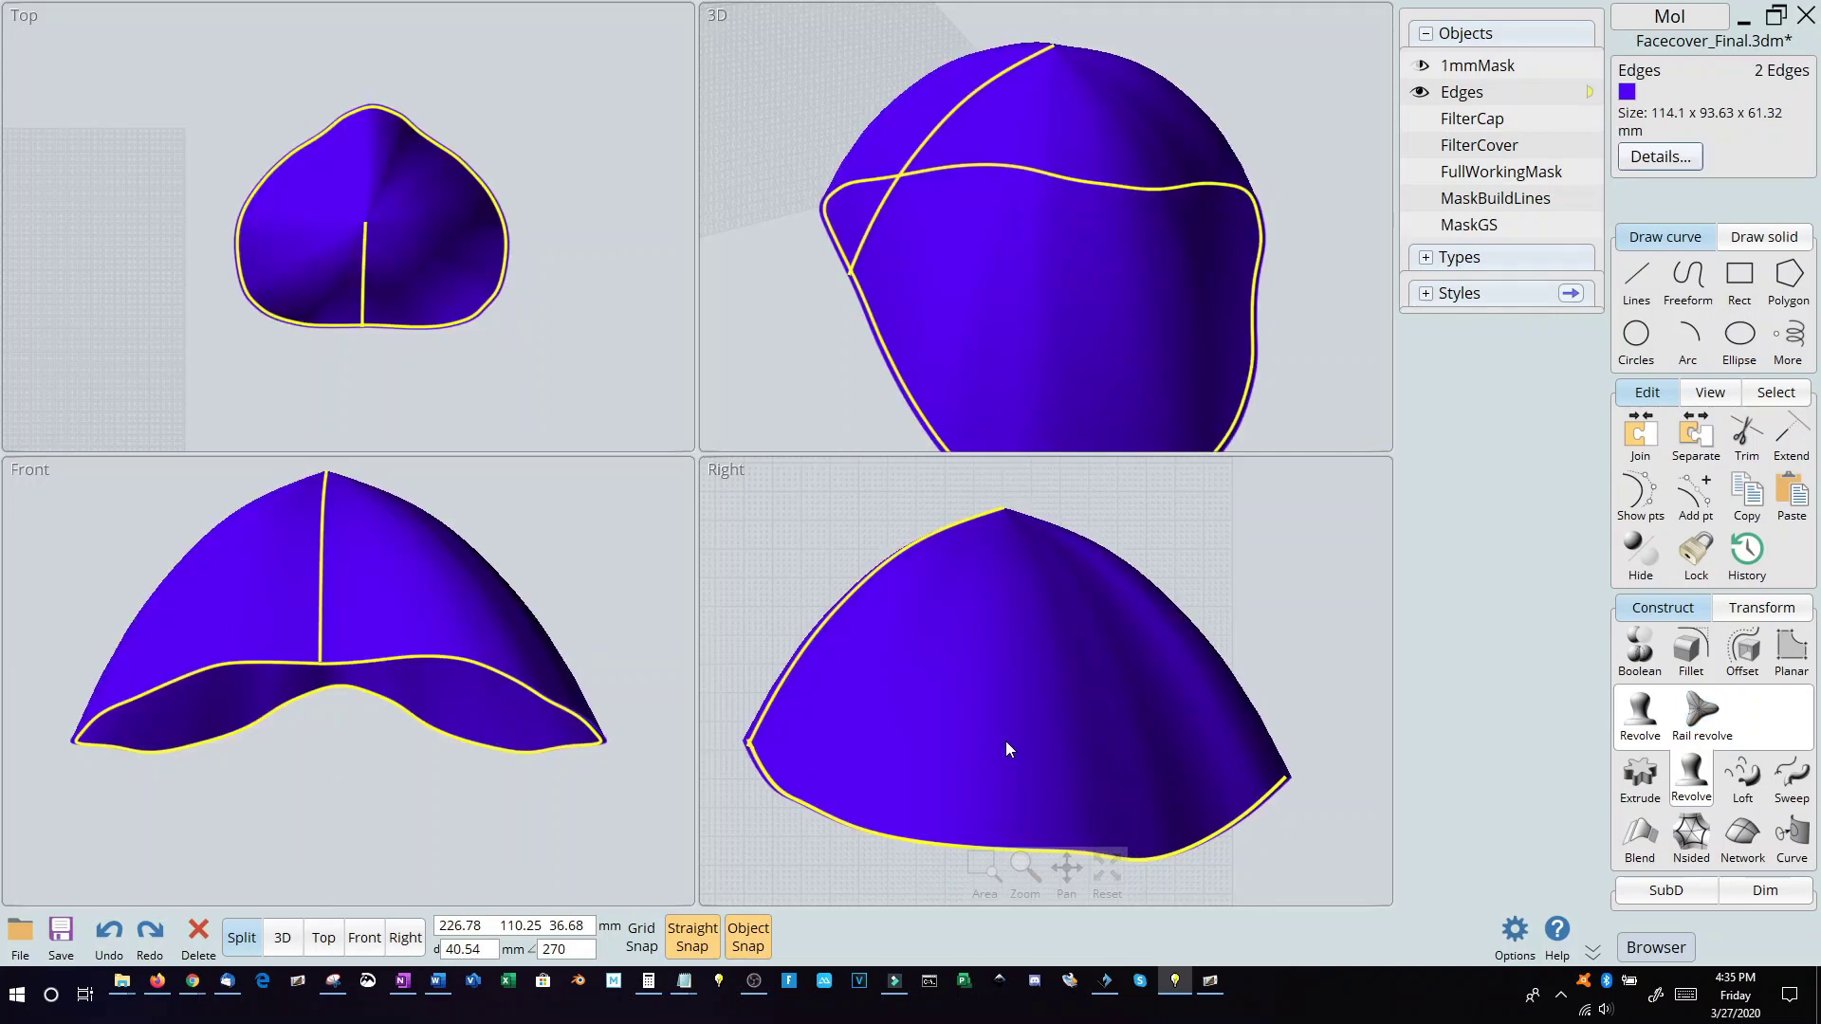
Step: Extrude the revolved mask surface by 2 mm with capped ends
{"action": "right_click_drag", "start_coordinate": [1137, 294], "coordinate": [1271, 271]}
{"action": "left_click", "coordinate": [1375, 175]}
{"action": "left_click", "coordinate": [1096, 202]}
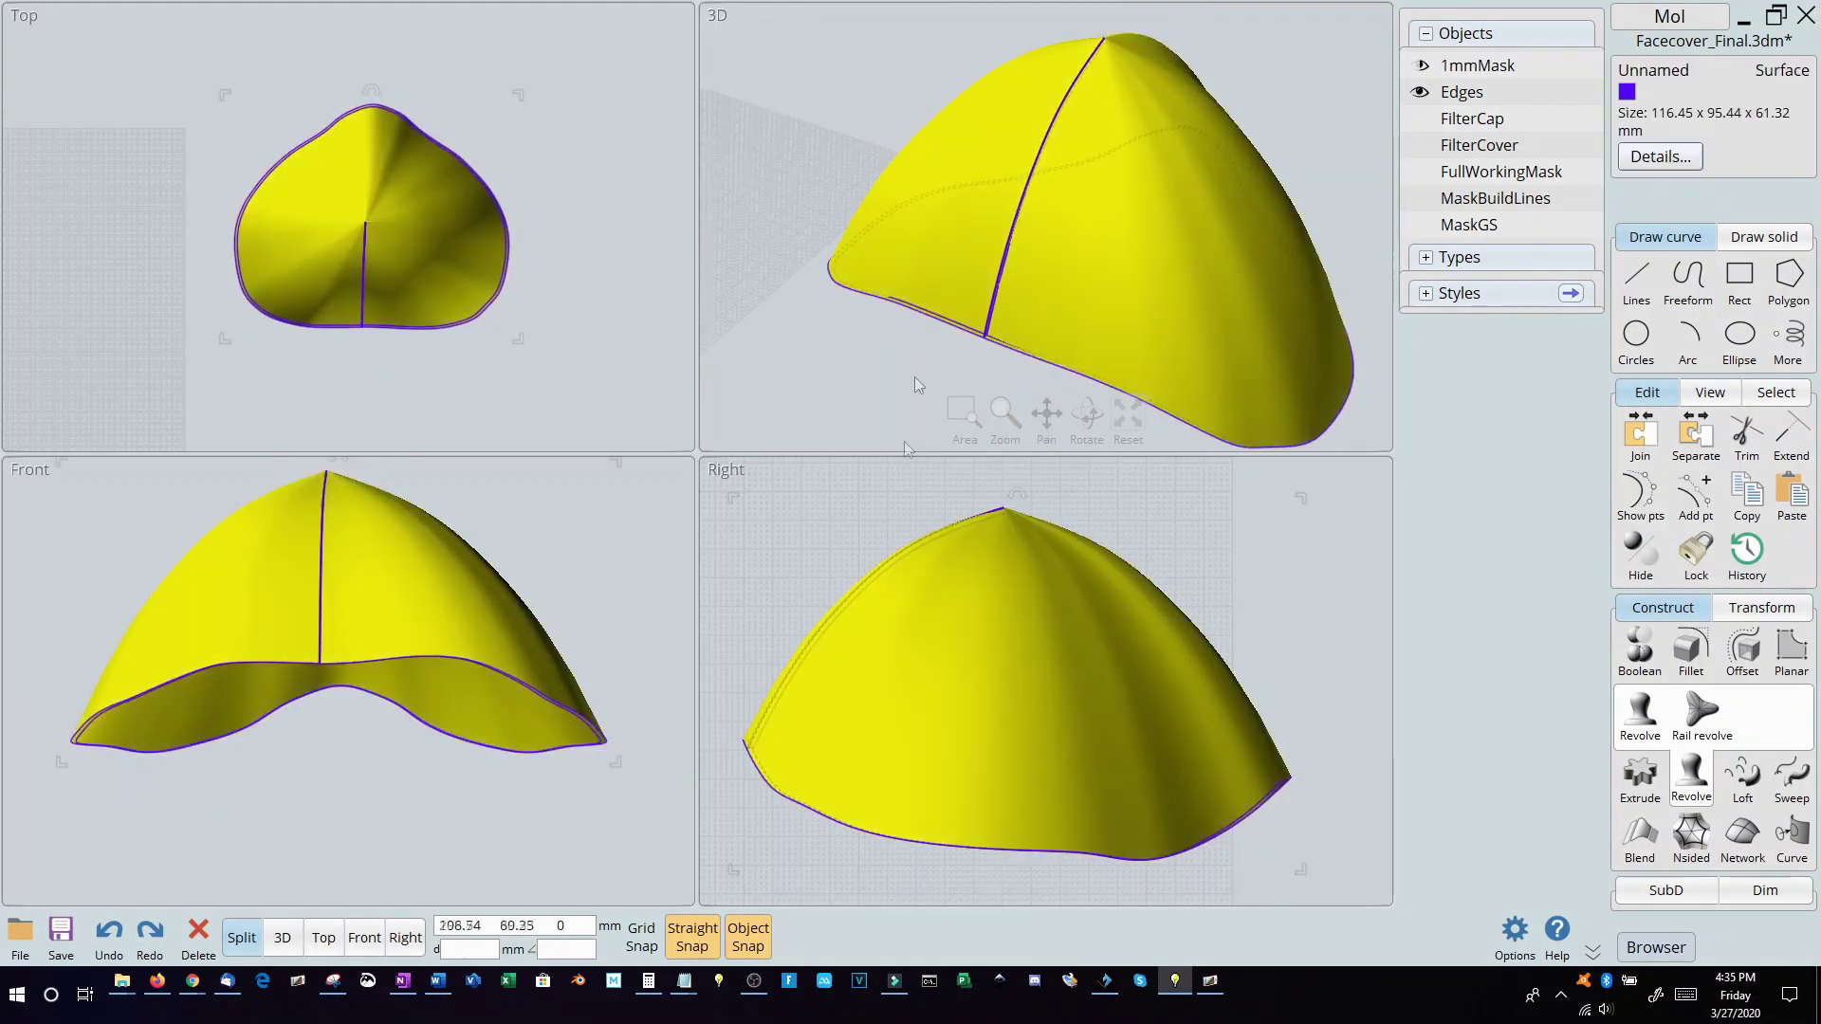
{"action": "right_click_drag", "start_coordinate": [903, 410], "coordinate": [931, 163]}
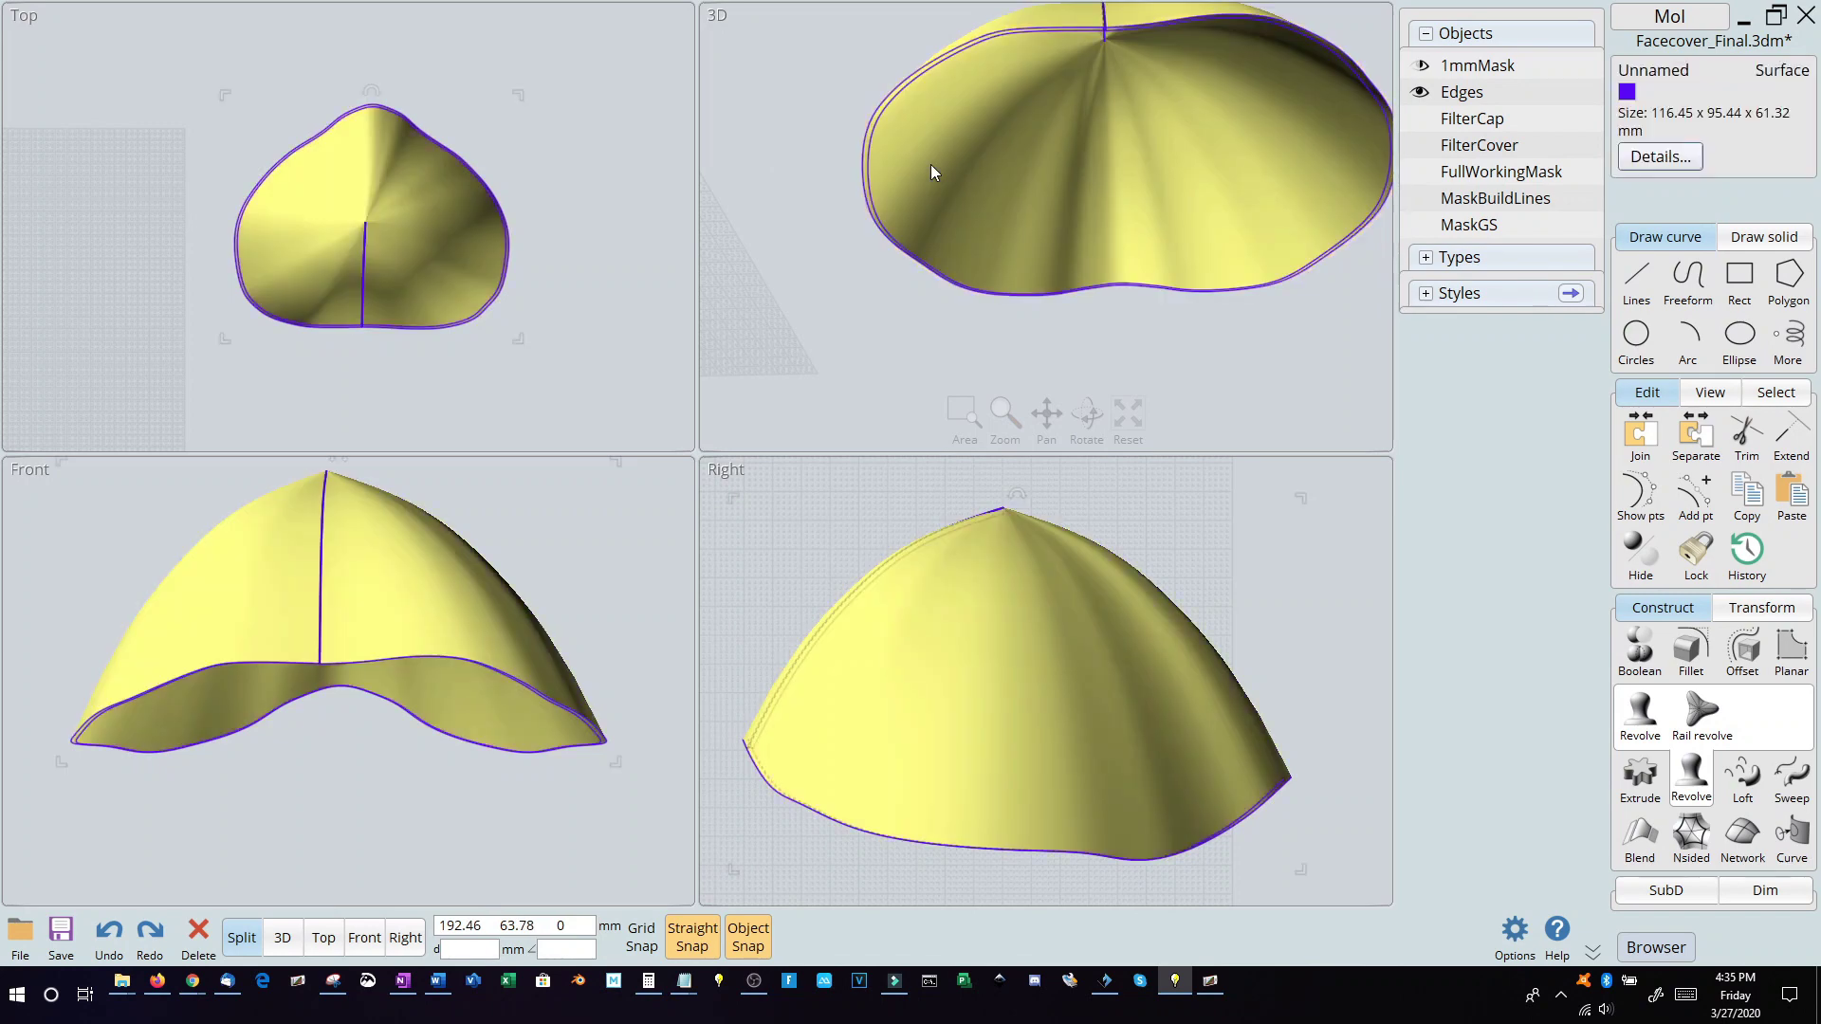
{"action": "left_click", "coordinate": [1637, 780]}
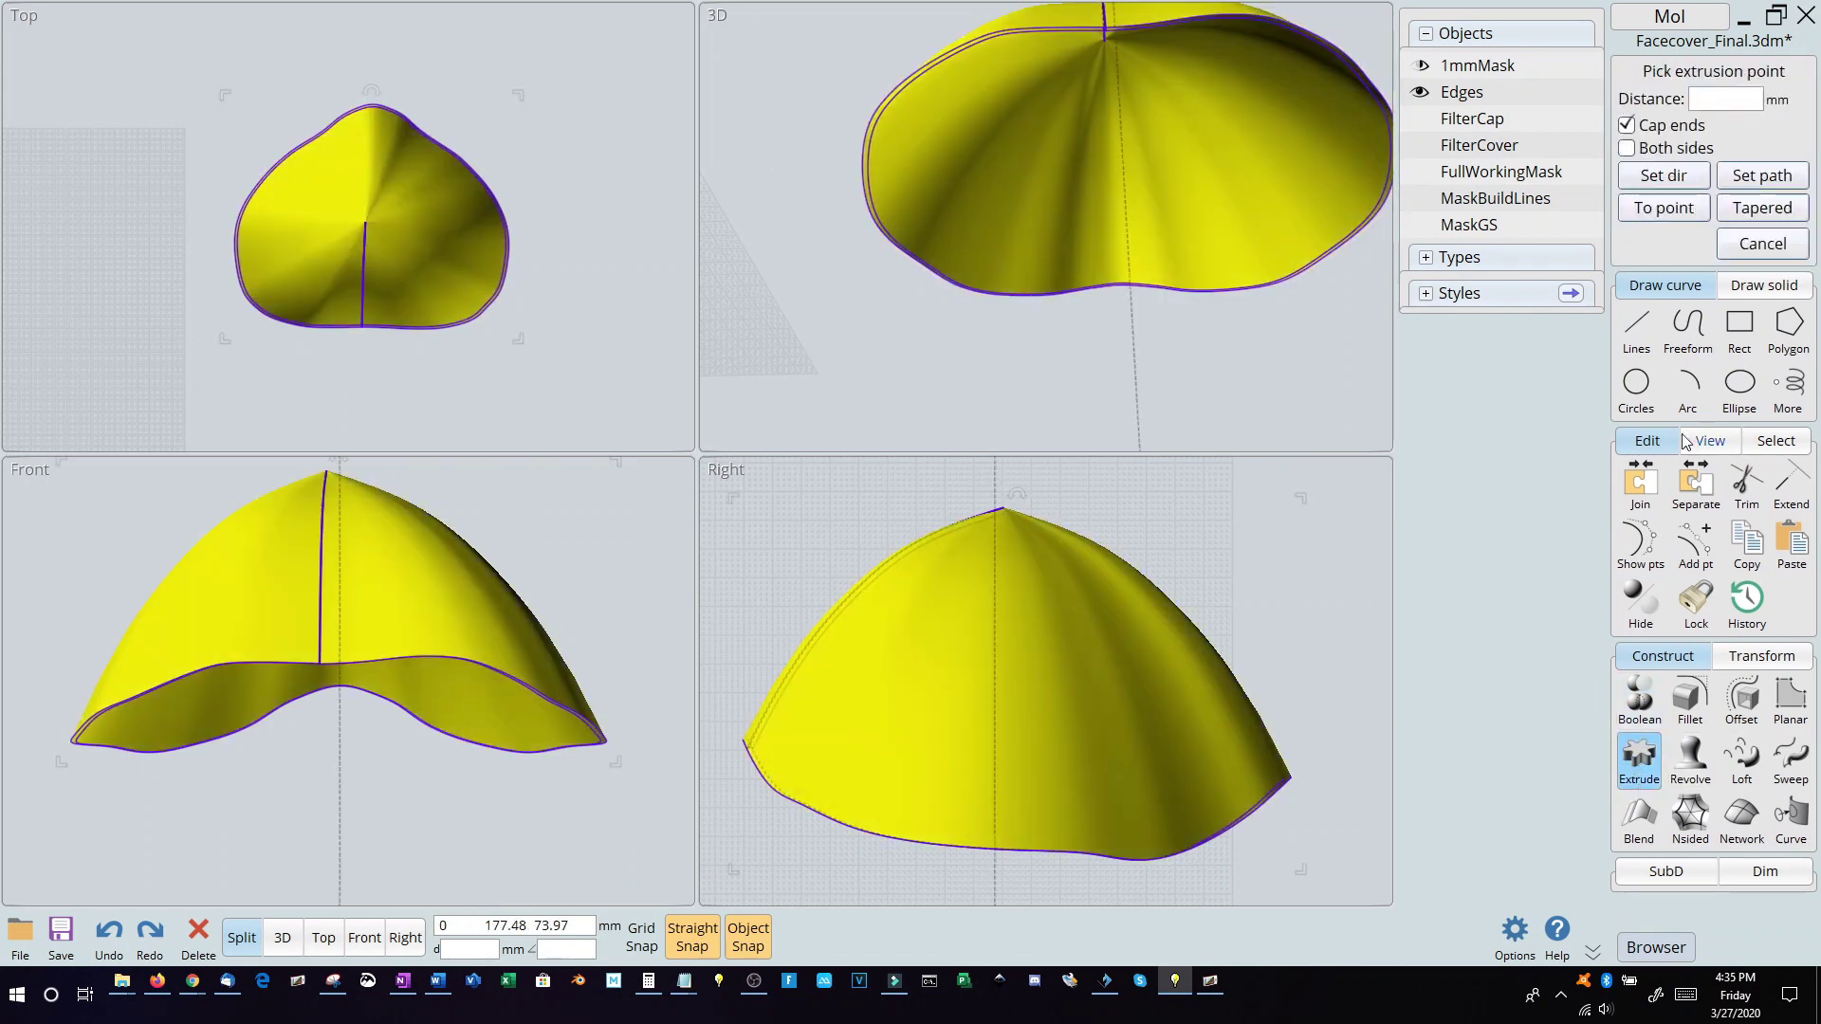
{"action": "left_click", "coordinate": [1703, 98]}
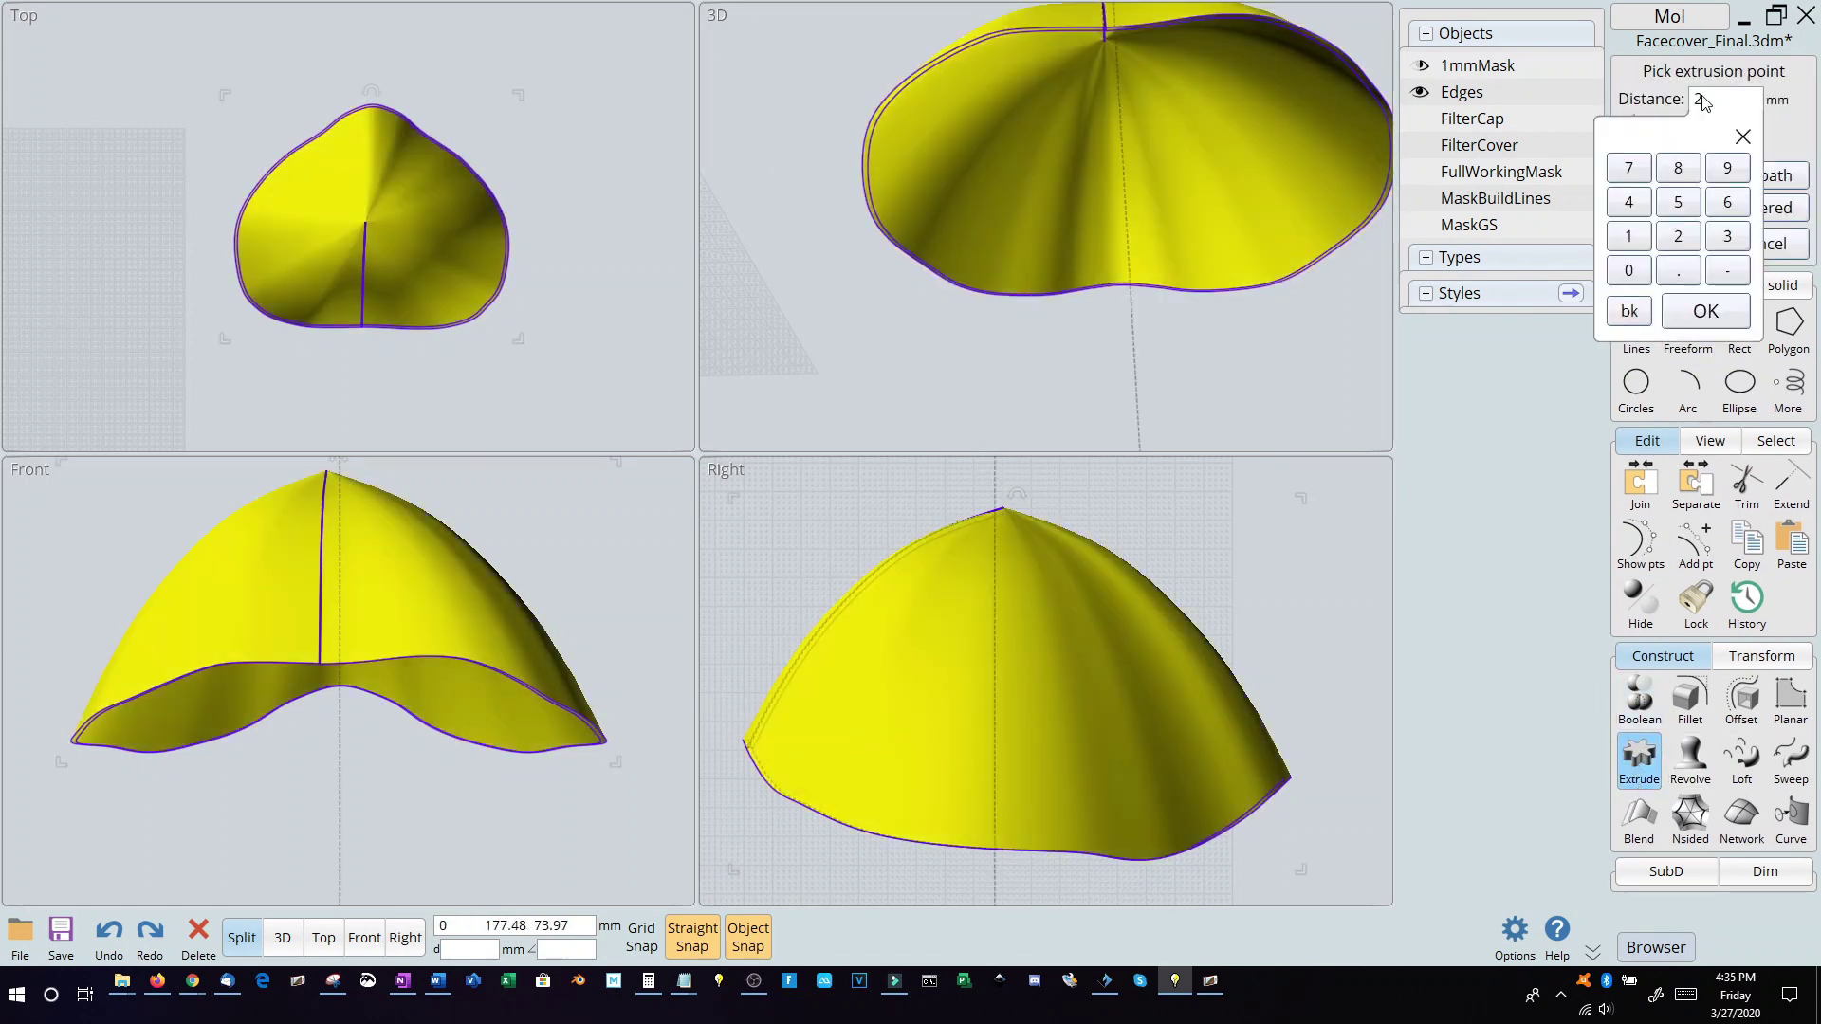
{"action": "key", "text": "Return"}
{"action": "scroll", "coordinate": [1148, 61], "scroll_direction": "up", "scroll_amount": 5}
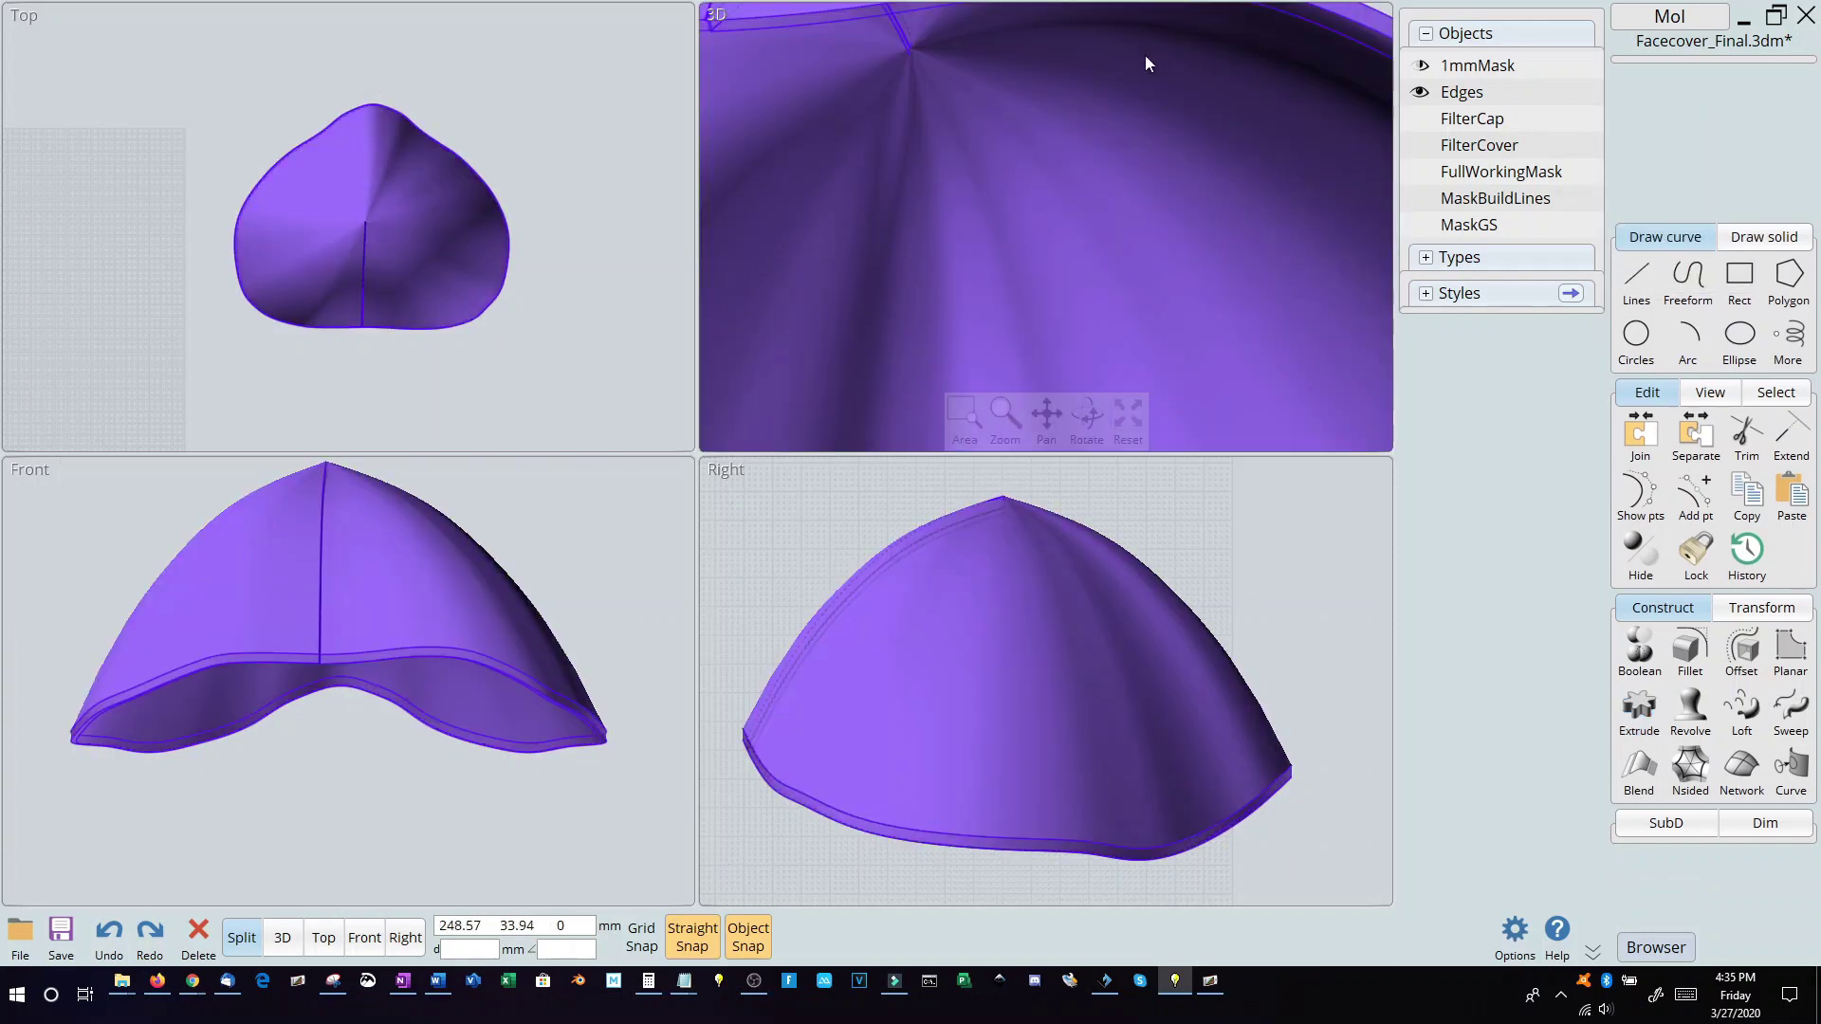
{"action": "left_click", "coordinate": [1083, 140]}
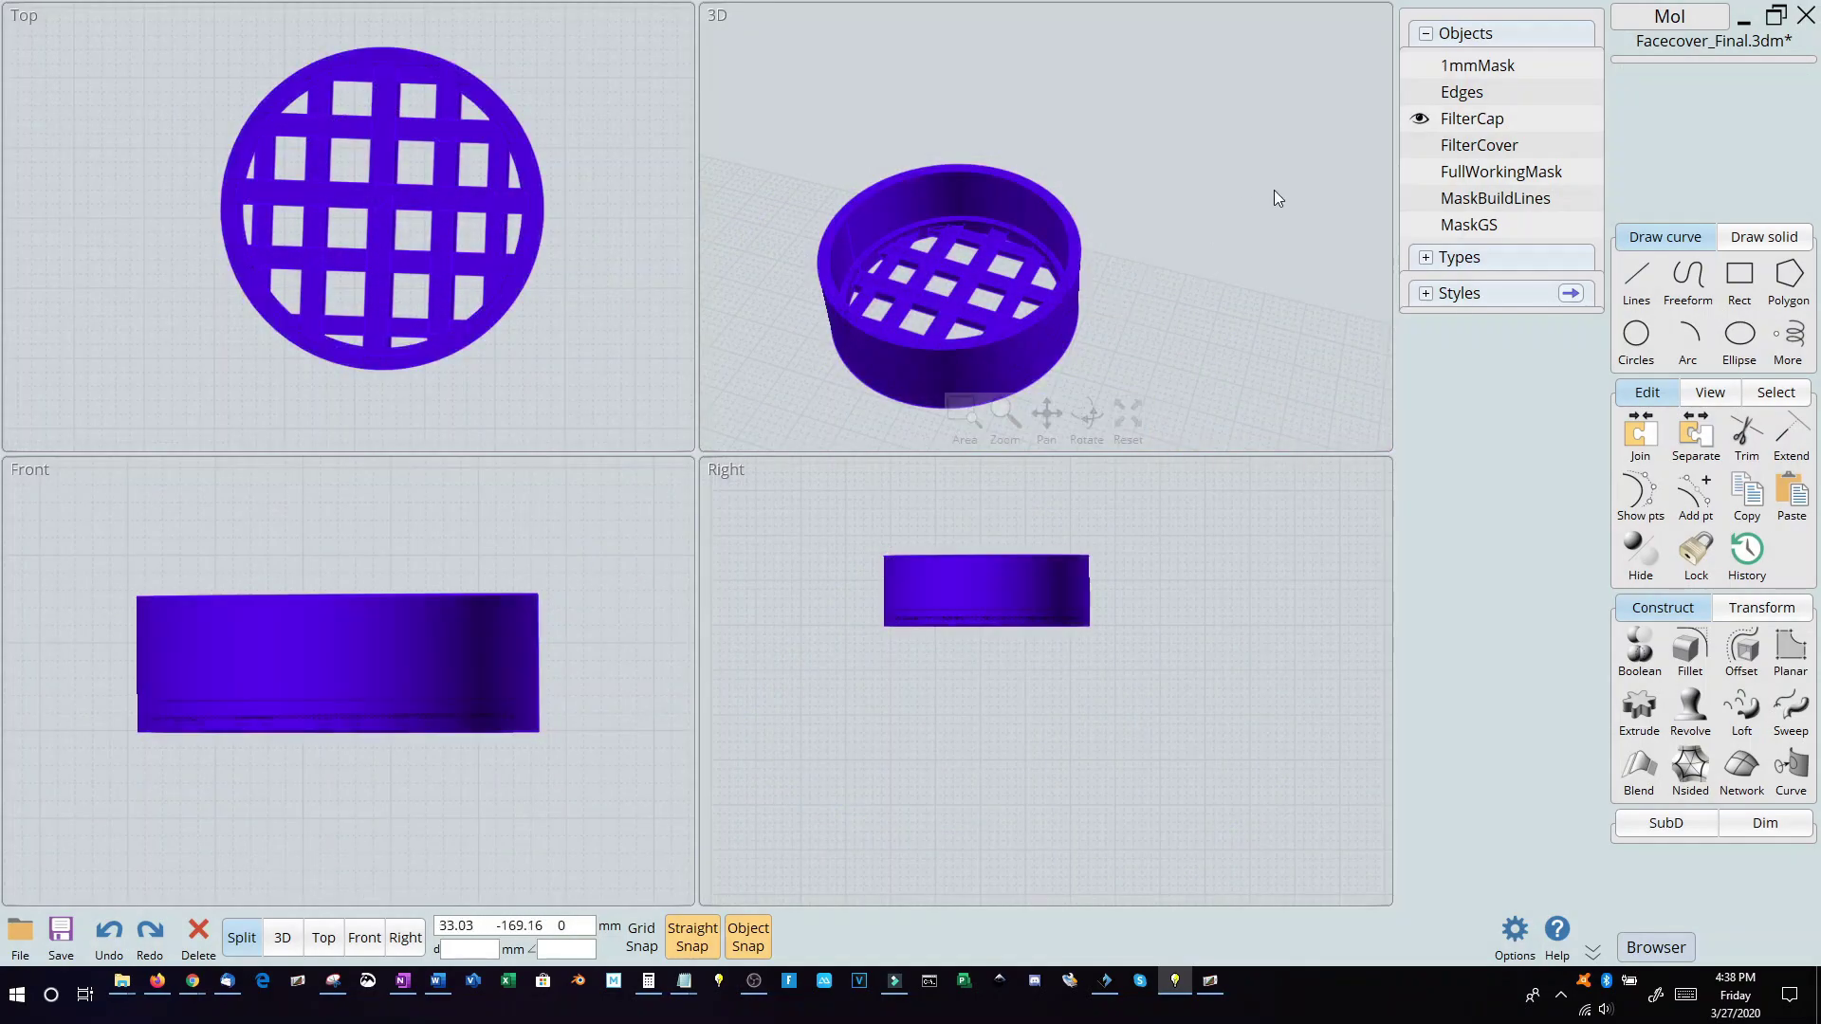
Step: Display the FullWorkingMask object with the filter cap and examine the filter housings and vents in an enlarged 3D view
{"action": "left_click", "coordinate": [1434, 174]}
{"action": "scroll", "coordinate": [423, 380], "scroll_direction": "down", "scroll_amount": 3}
{"action": "scroll", "coordinate": [967, 281], "scroll_direction": "down", "scroll_amount": 3}
{"action": "scroll", "coordinate": [501, 543], "scroll_direction": "down", "scroll_amount": 5}
{"action": "scroll", "coordinate": [257, 639], "scroll_direction": "up", "scroll_amount": 3}
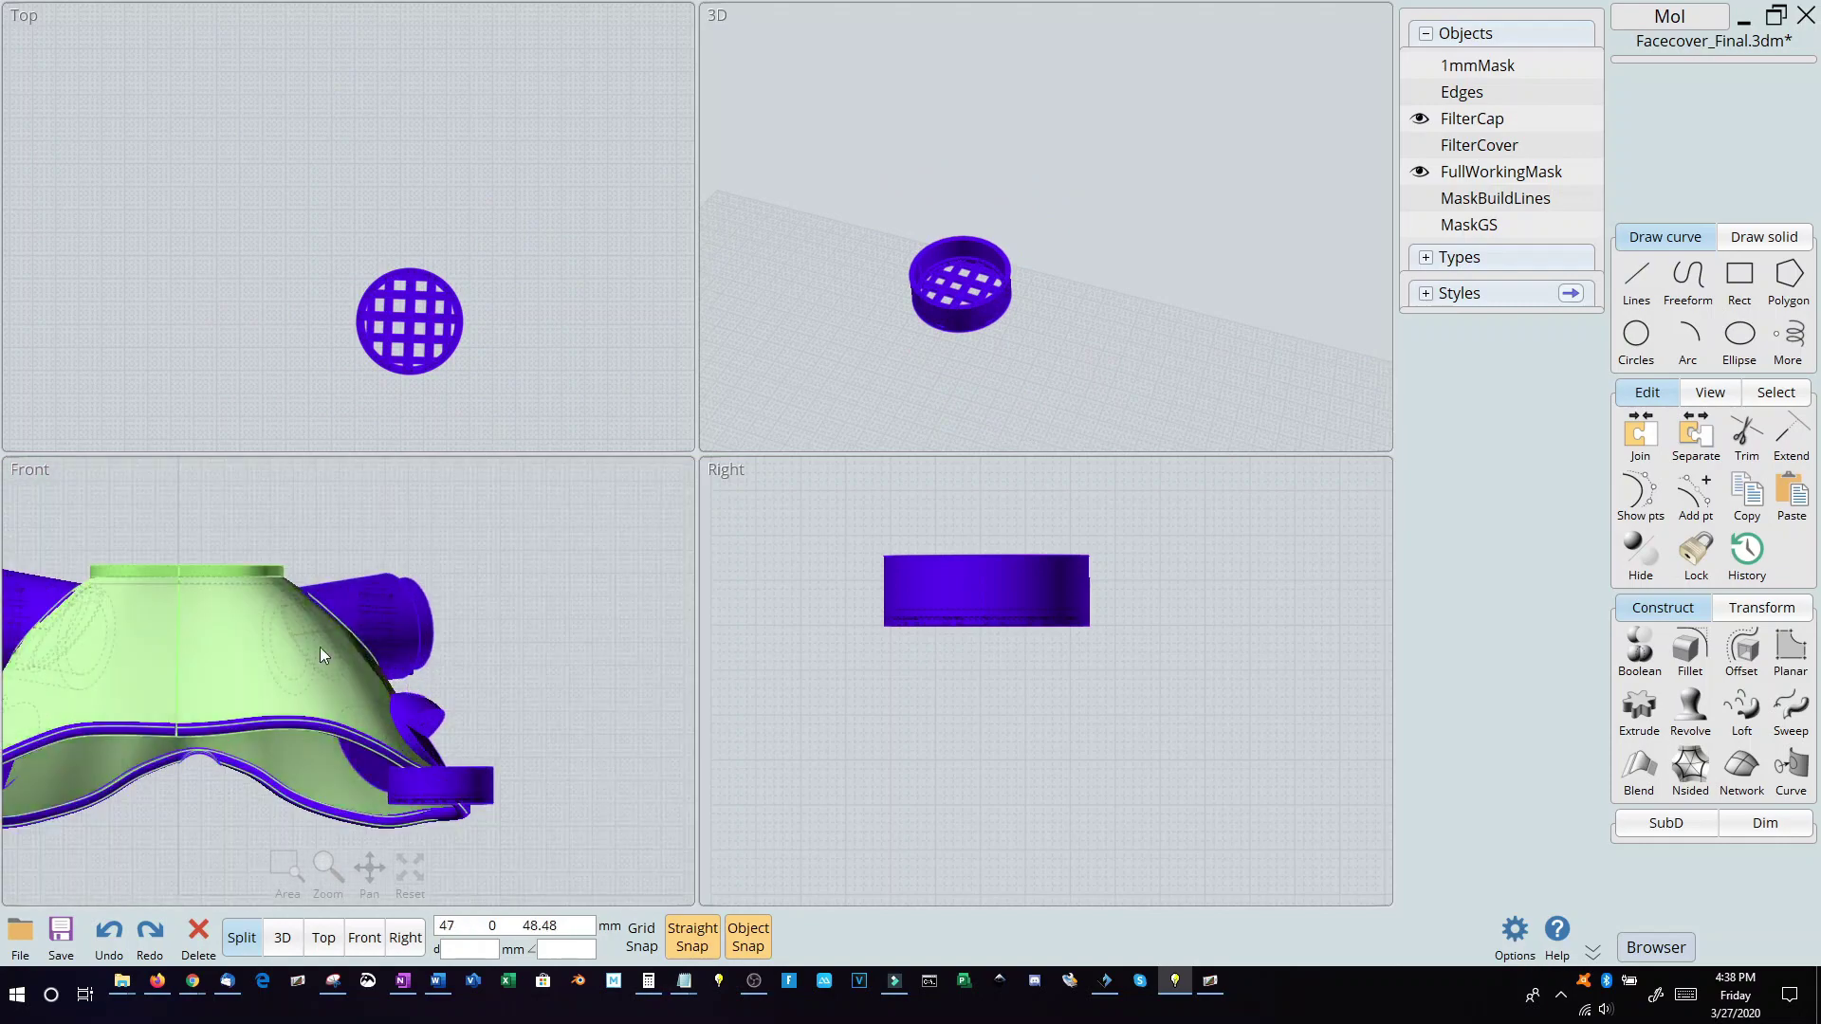
{"action": "right_click_drag", "start_coordinate": [256, 639], "coordinate": [383, 634]}
{"action": "scroll", "coordinate": [1031, 622], "scroll_direction": "down", "scroll_amount": 5}
{"action": "right_click_drag", "start_coordinate": [1299, 578], "coordinate": [1070, 628]}
{"action": "scroll", "coordinate": [1055, 640], "scroll_direction": "up", "scroll_amount": 4}
{"action": "scroll", "coordinate": [1055, 639], "scroll_direction": "down", "scroll_amount": 1}
{"action": "scroll", "coordinate": [1034, 360], "scroll_direction": "down", "scroll_amount": 3}
{"action": "right_click_drag", "start_coordinate": [1034, 360], "coordinate": [1023, 270]}
{"action": "left_click", "coordinate": [283, 937]}
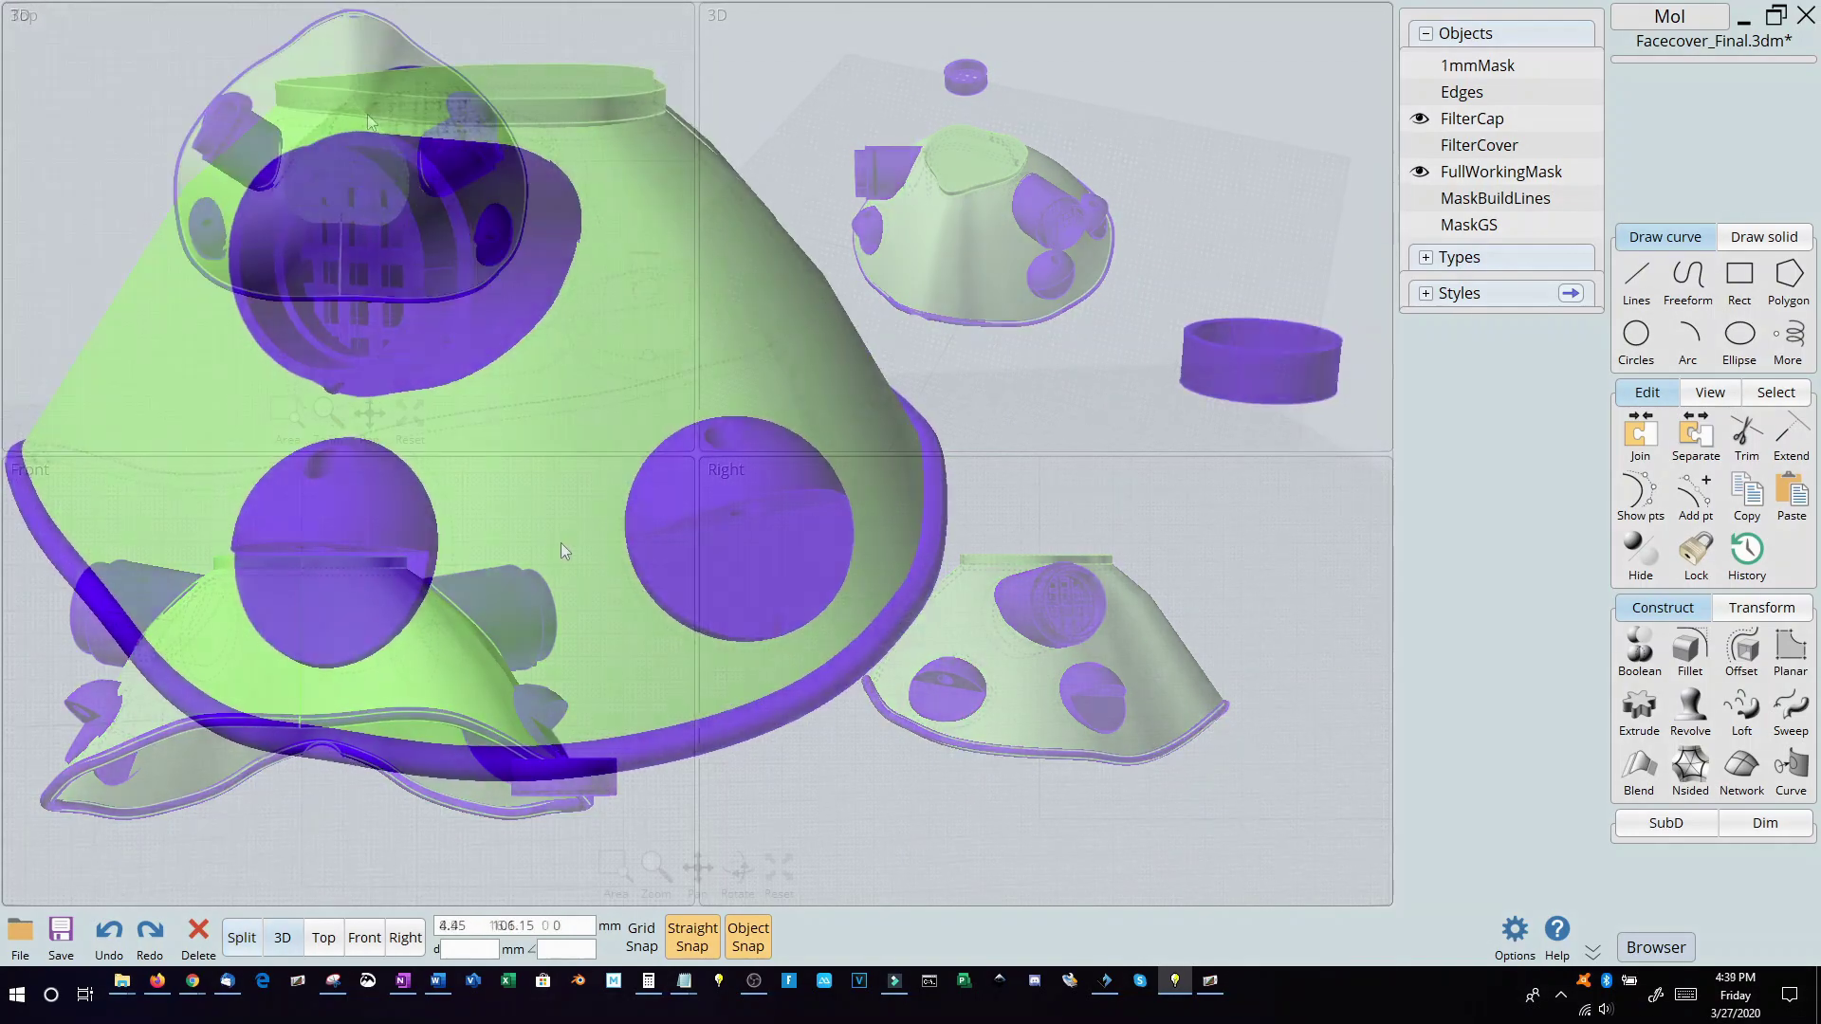
{"action": "right_click_drag", "start_coordinate": [579, 543], "coordinate": [850, 539]}
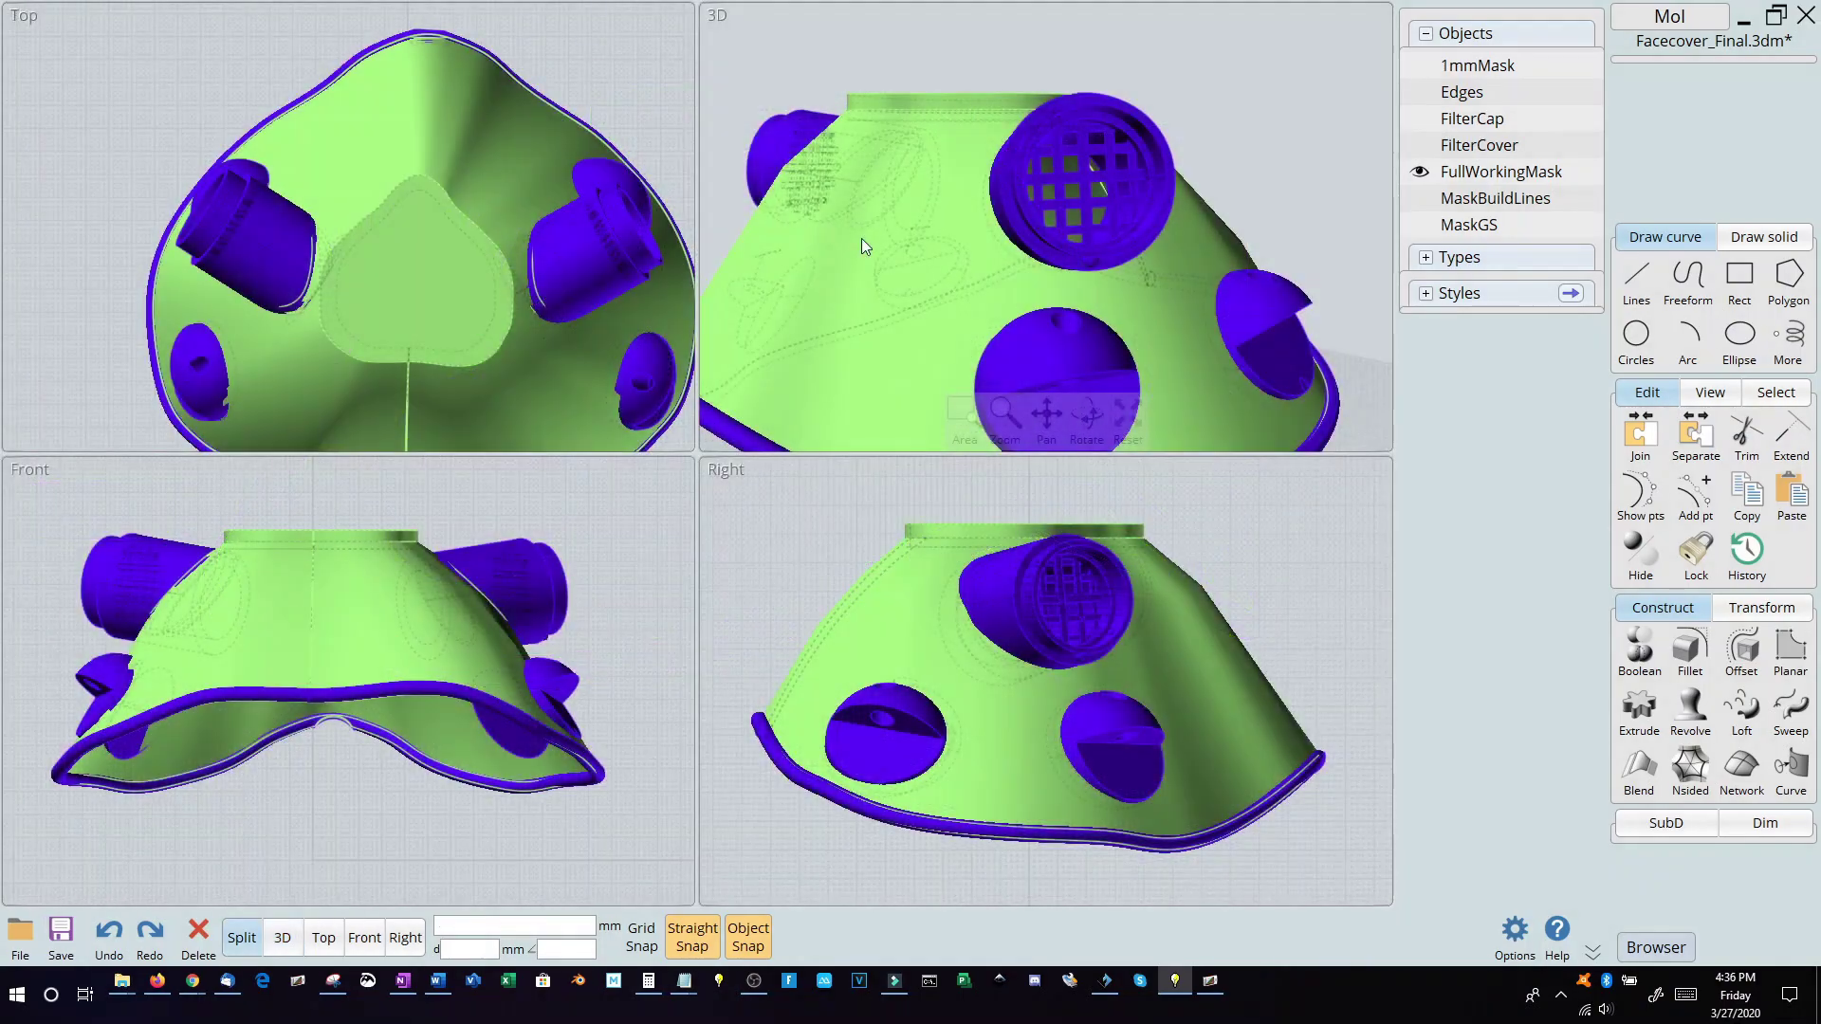
Step: Select all FullWorkingMask solids and open the export to STL in the facemask R6 folder
{"action": "scroll", "coordinate": [861, 237], "scroll_direction": "down", "scroll_amount": 3}
{"action": "right_click_drag", "start_coordinate": [861, 237], "coordinate": [827, 174]}
{"action": "left_click_drag", "start_coordinate": [814, 83], "coordinate": [1317, 407]}
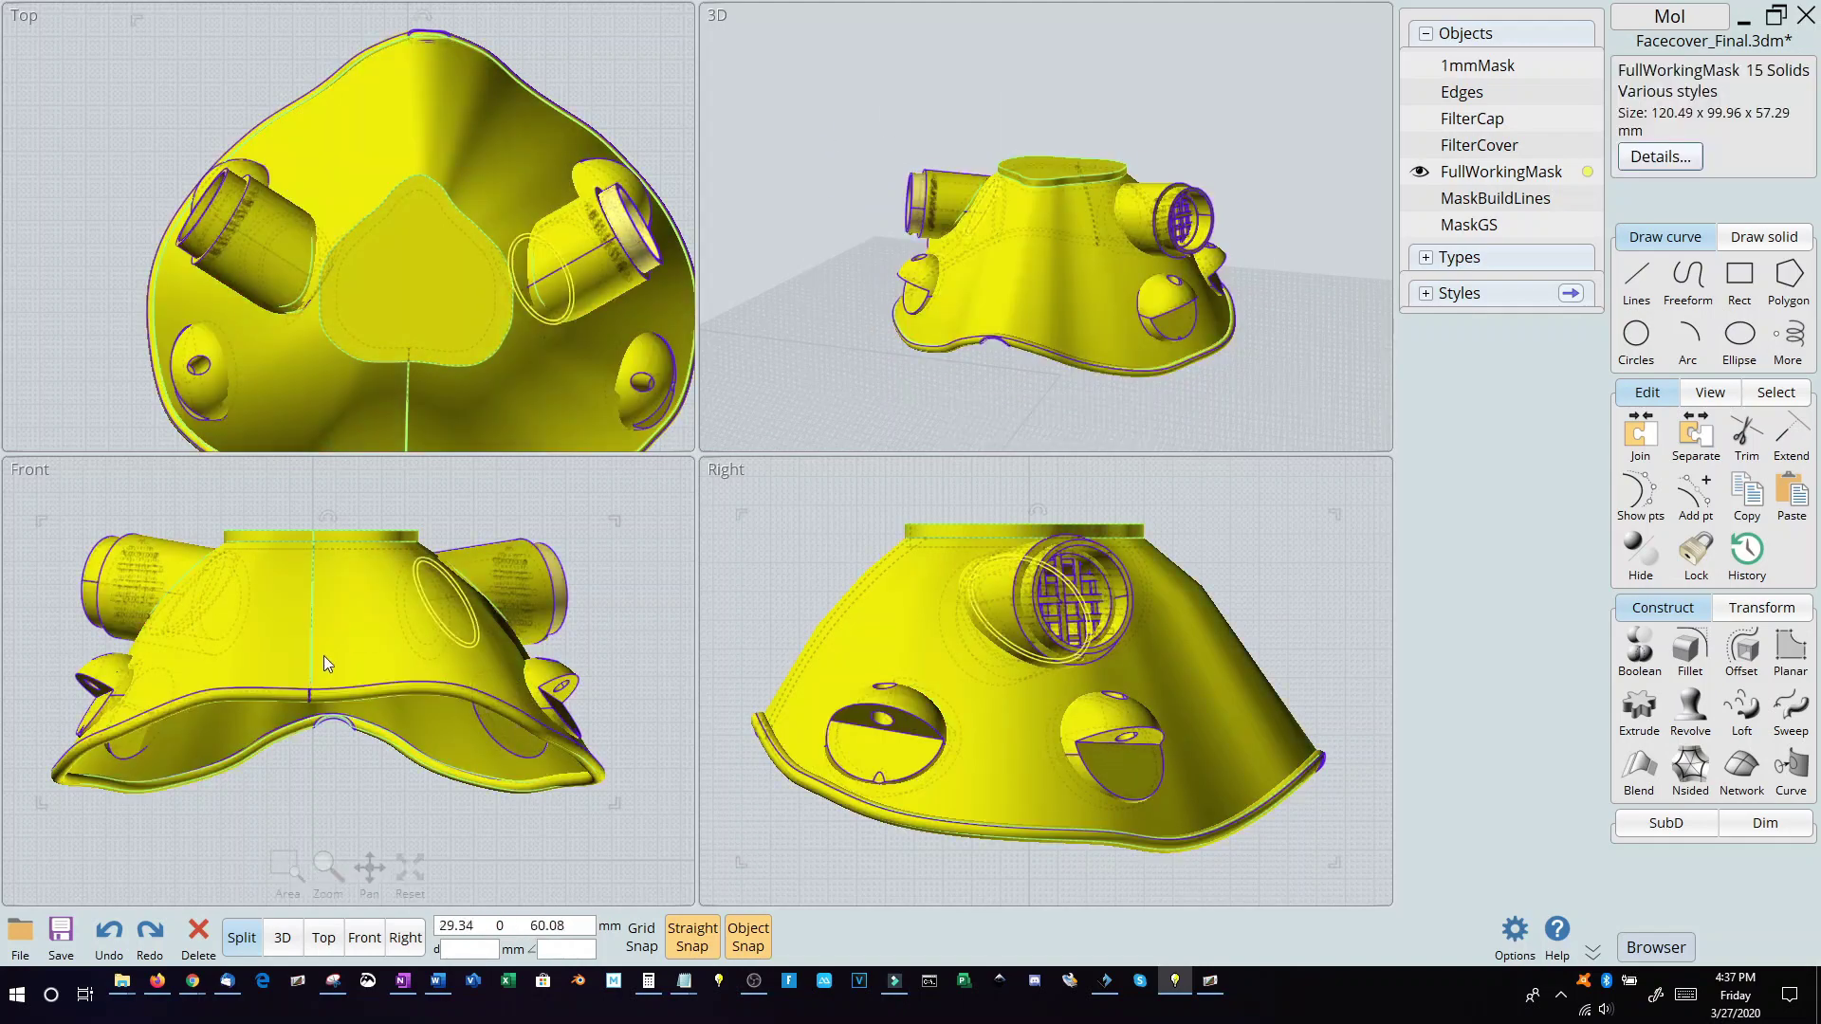
{"action": "left_click", "coordinate": [19, 920]}
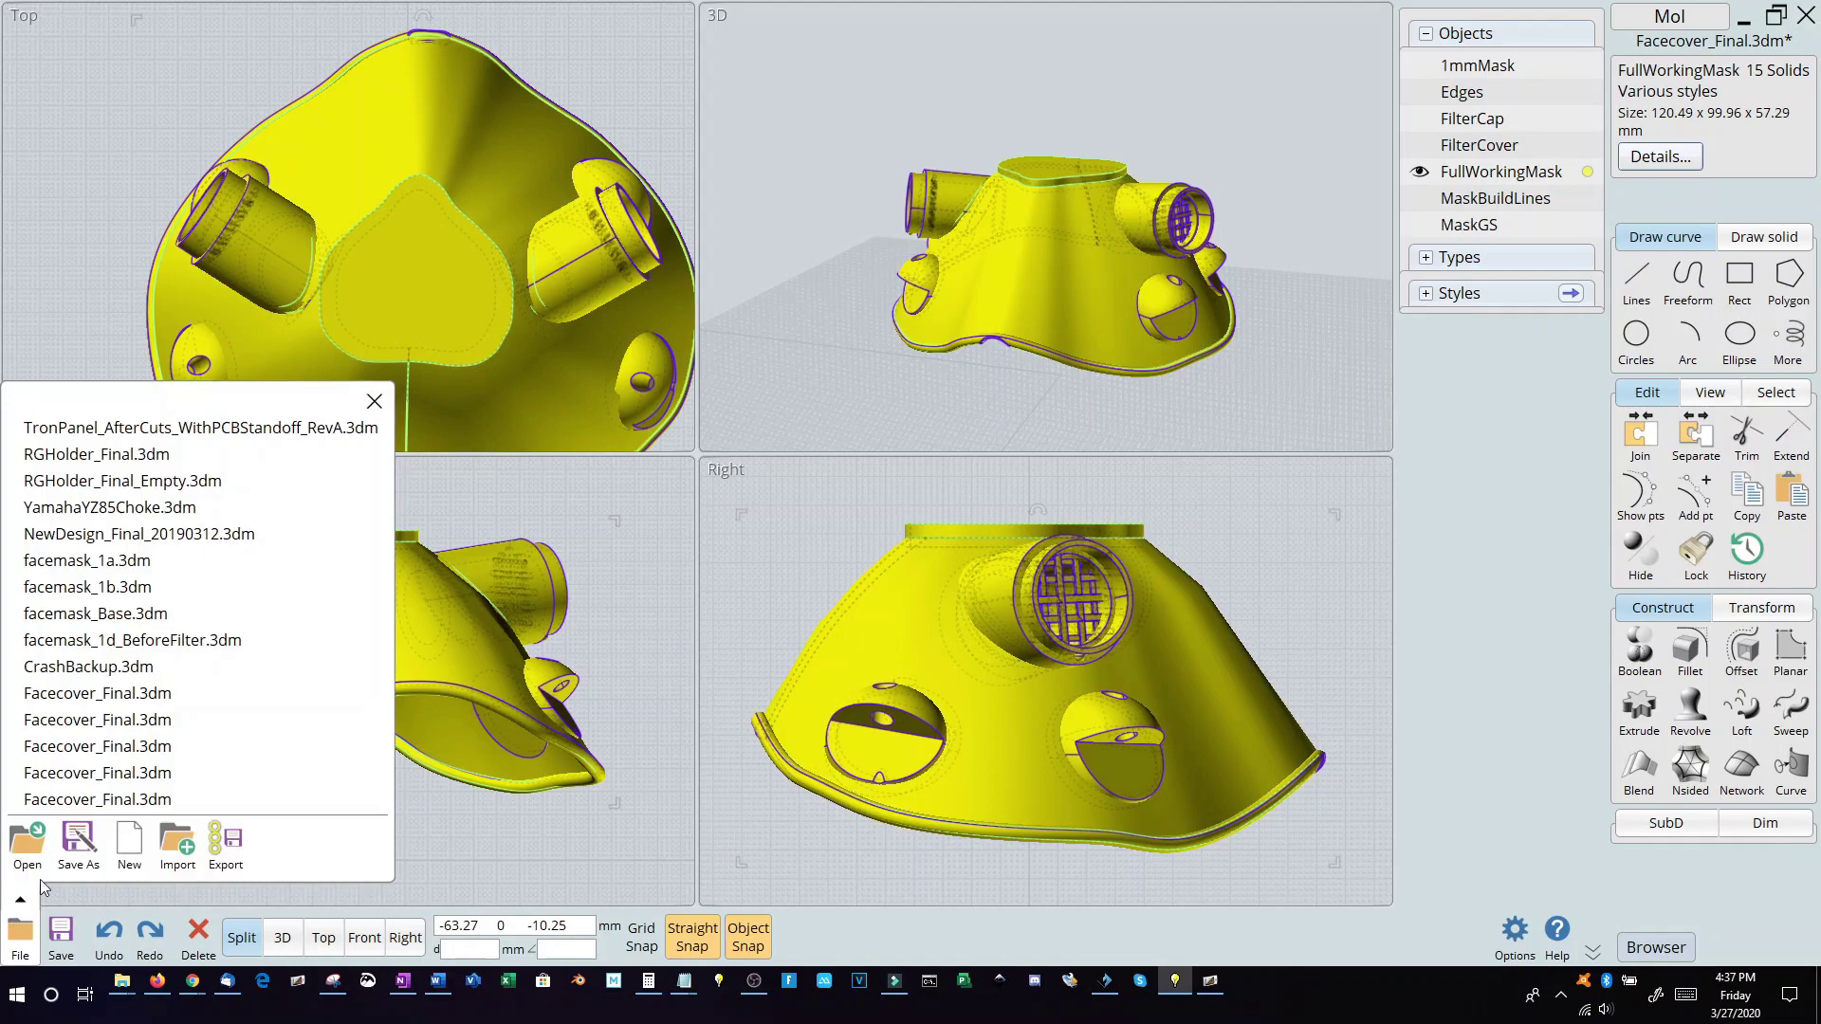
{"action": "left_click", "coordinate": [227, 854]}
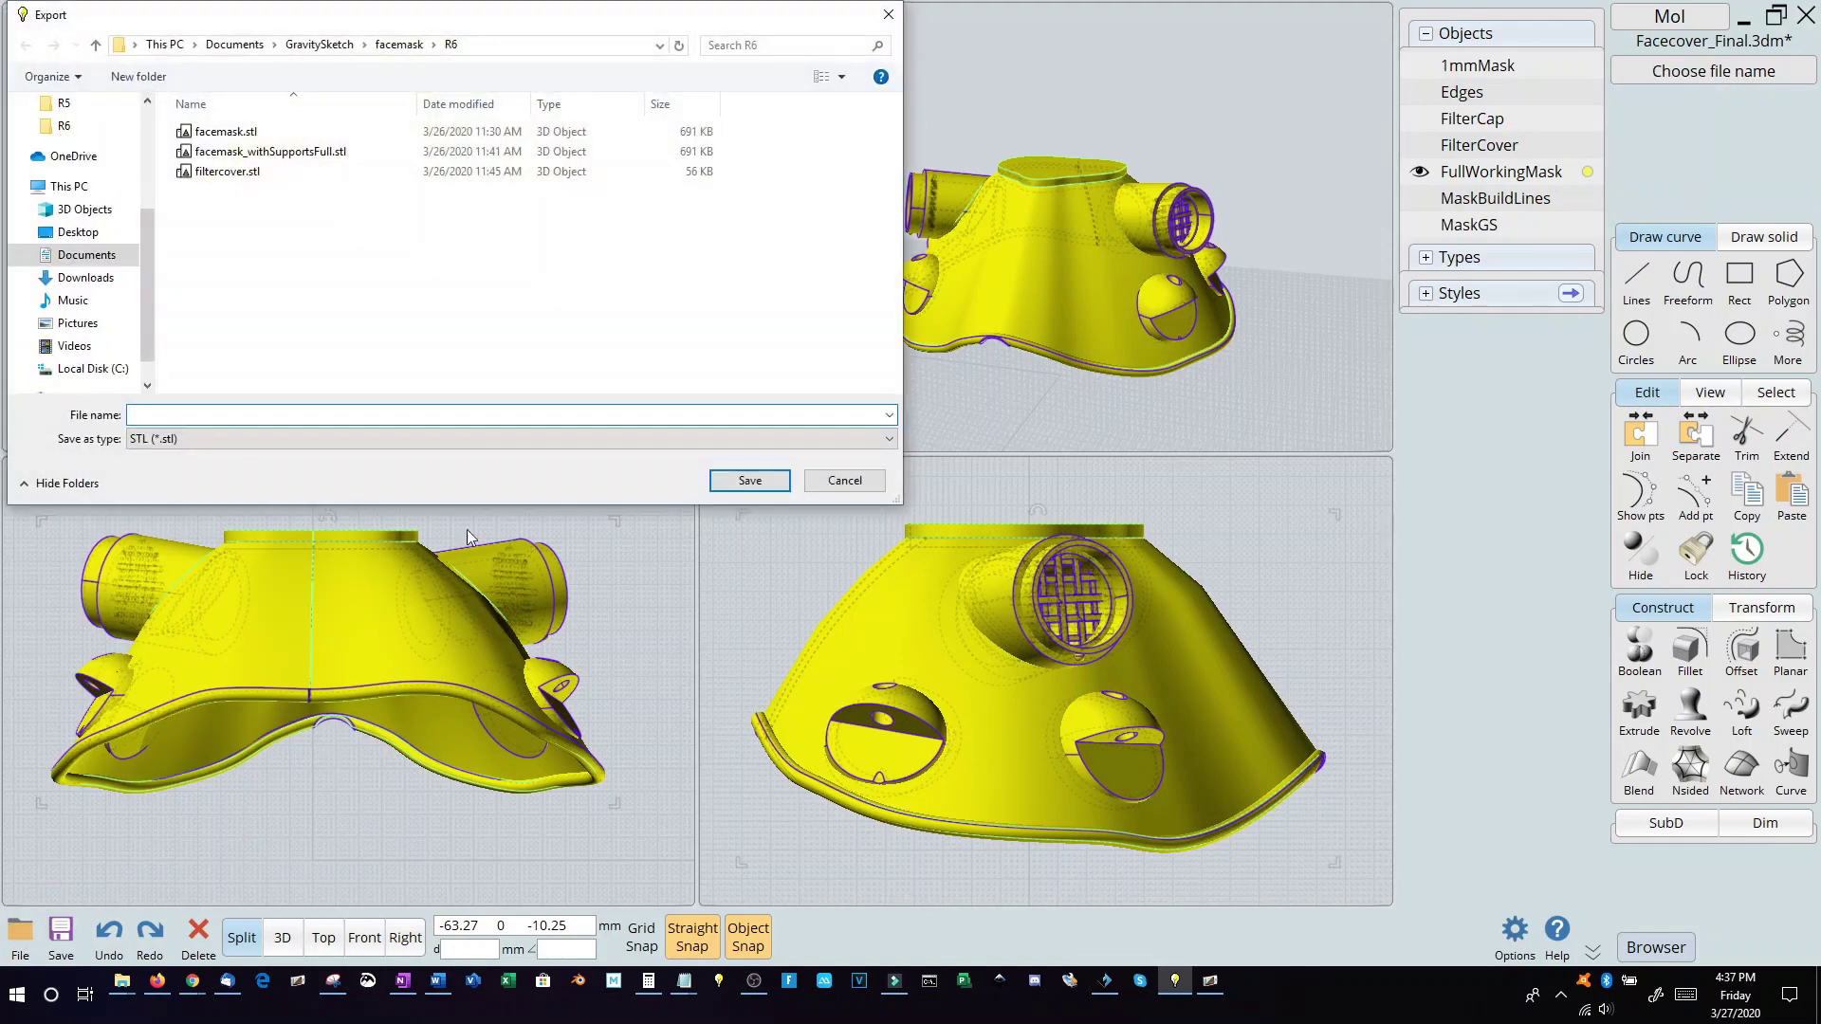
{"action": "left_click_drag", "start_coordinate": [265, 26], "coordinate": [681, 182]}
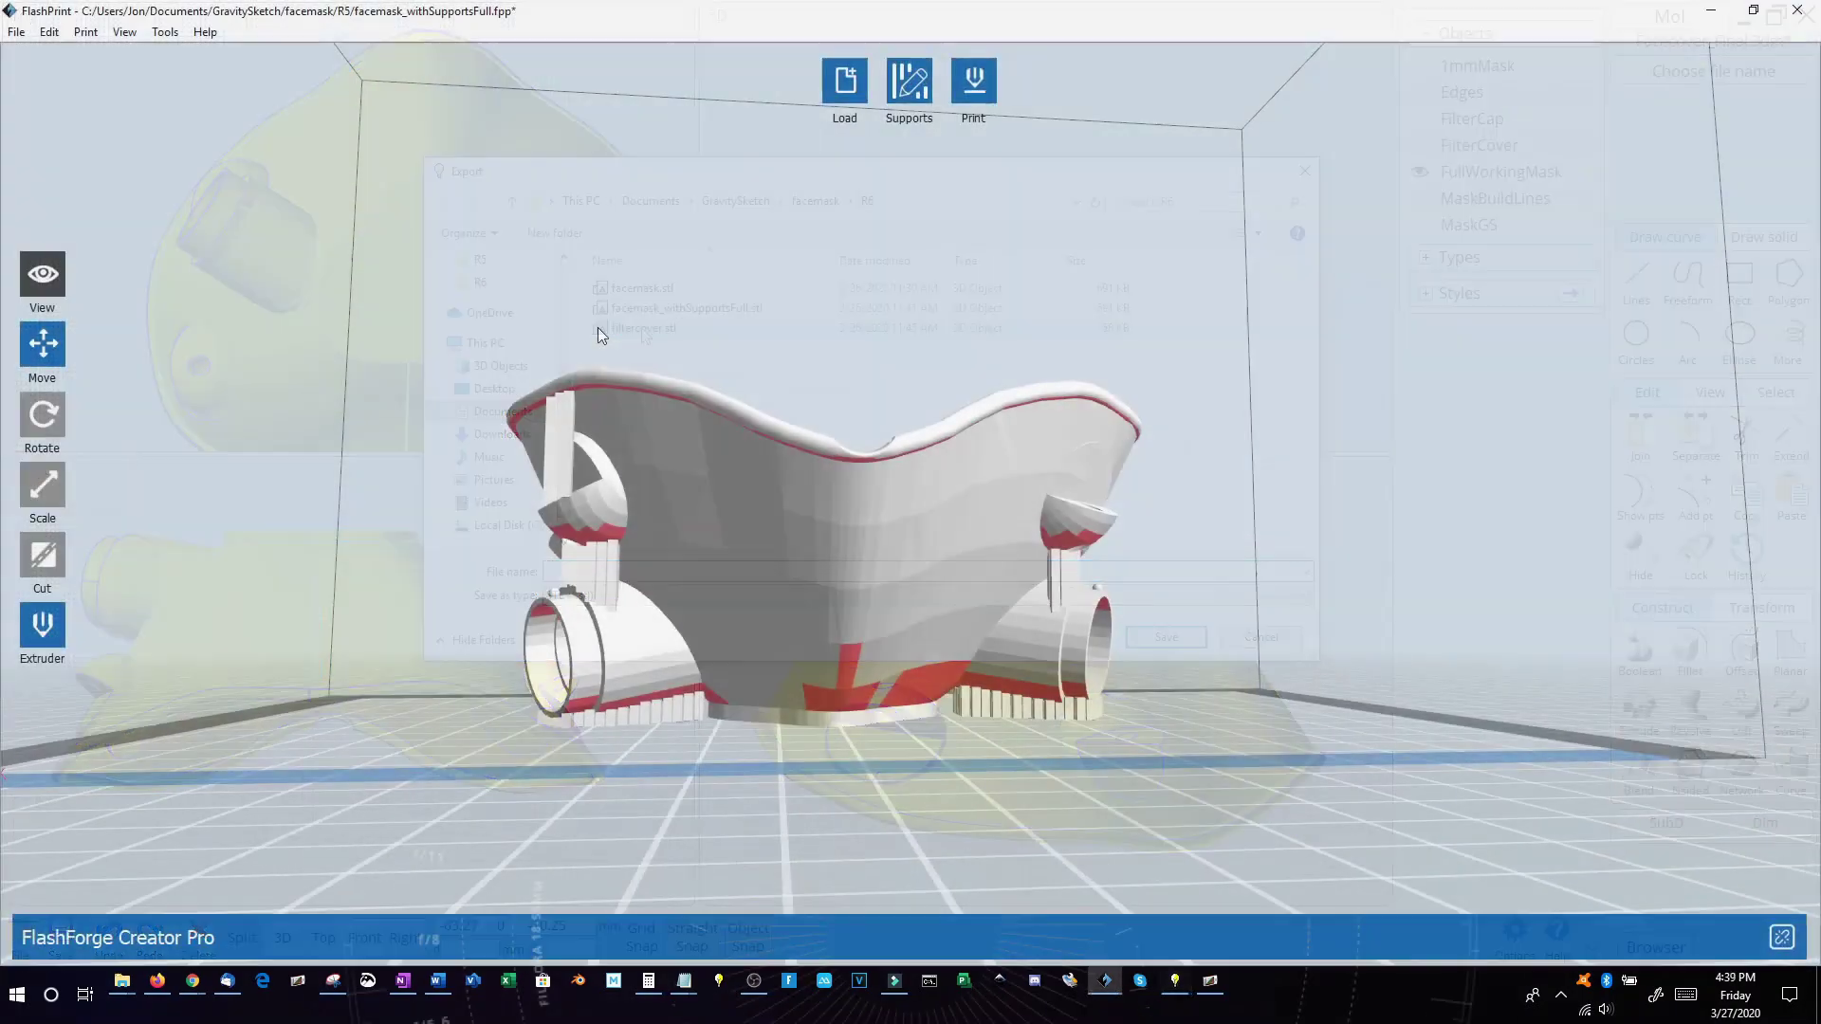
Step: In FlashPrint, inspect the supported mask, review the print shell settings and set the infill density to 45%
{"action": "left_click_drag", "start_coordinate": [598, 327], "coordinate": [774, 382]}
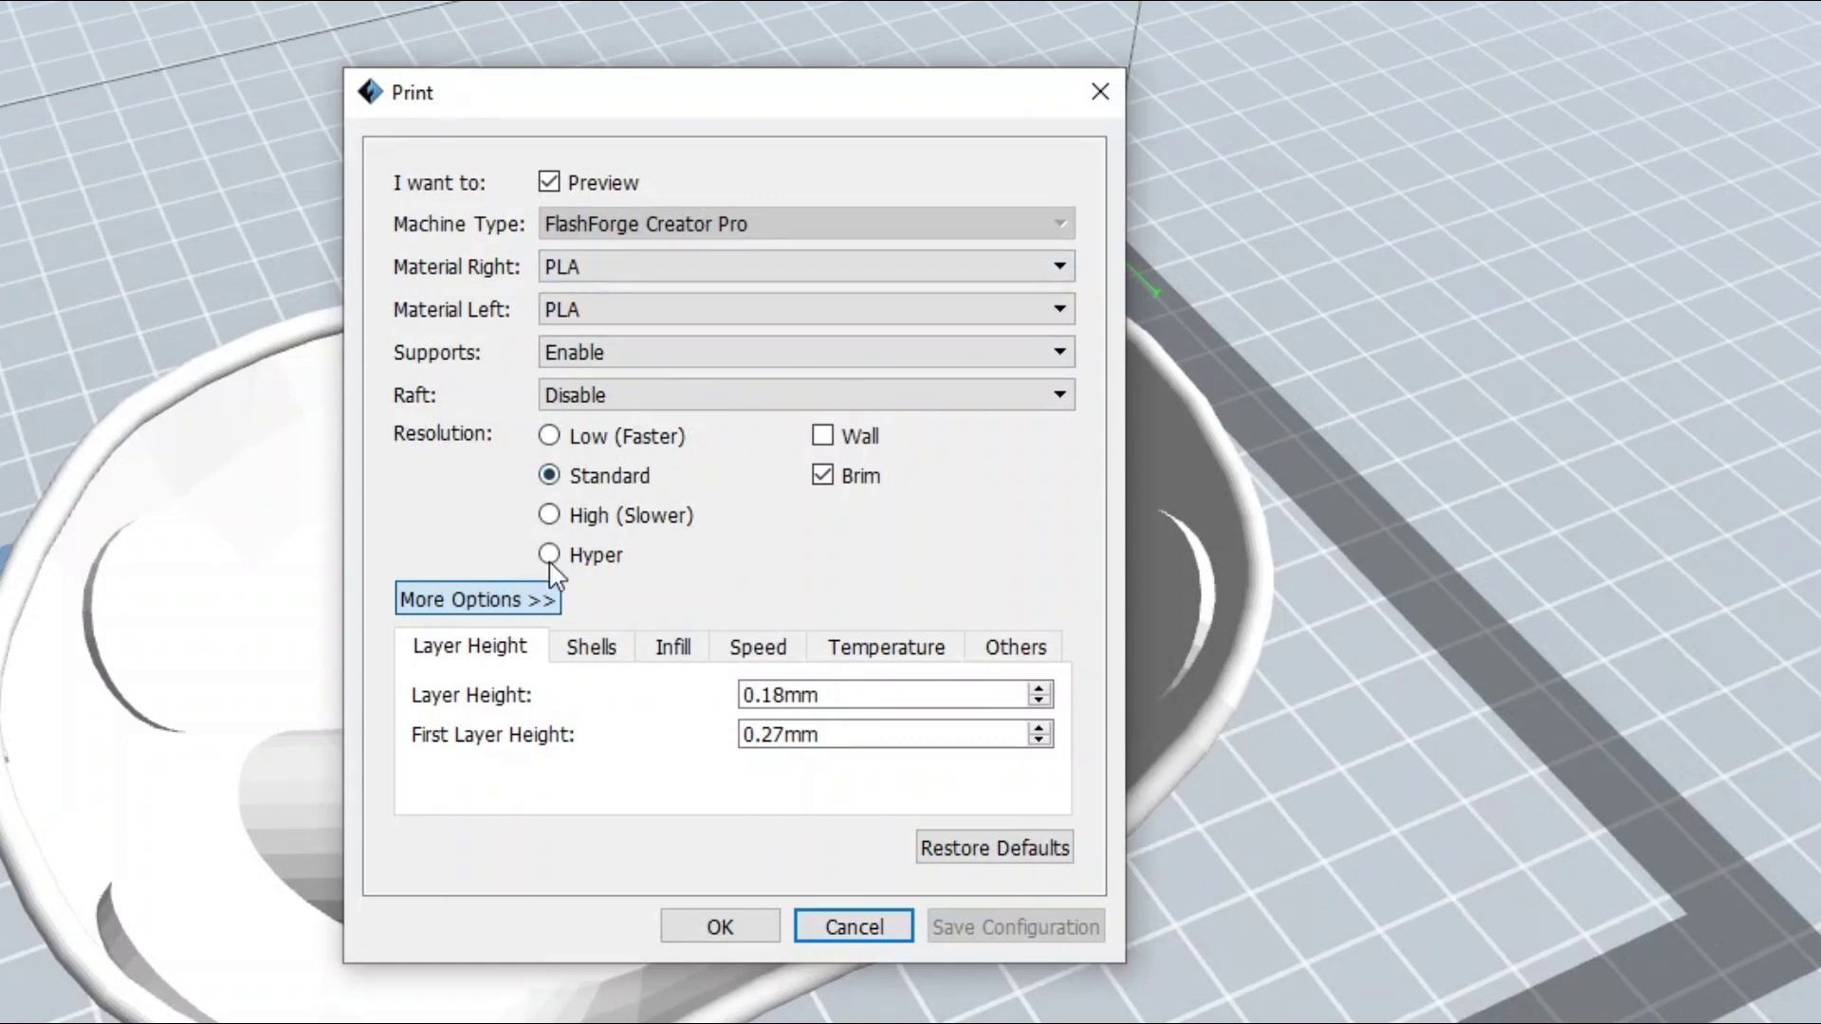
{"action": "left_click", "coordinate": [591, 648]}
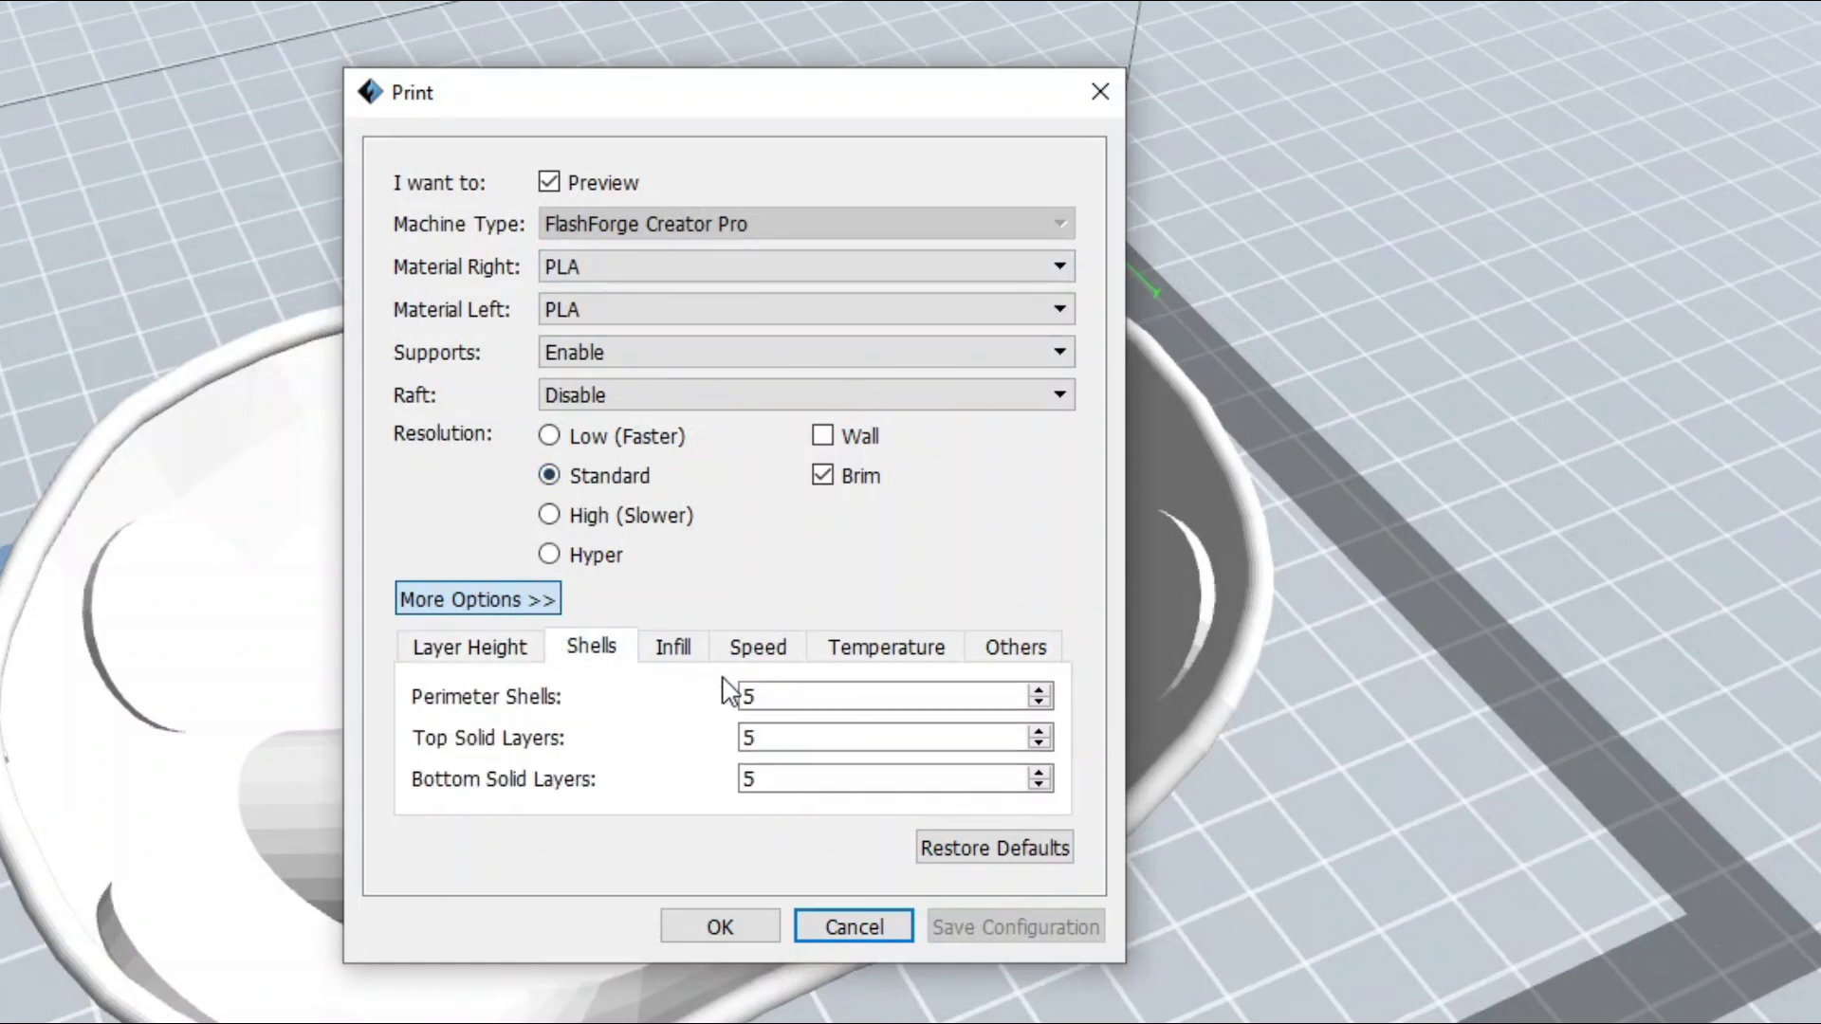
{"action": "left_click", "coordinate": [679, 654]}
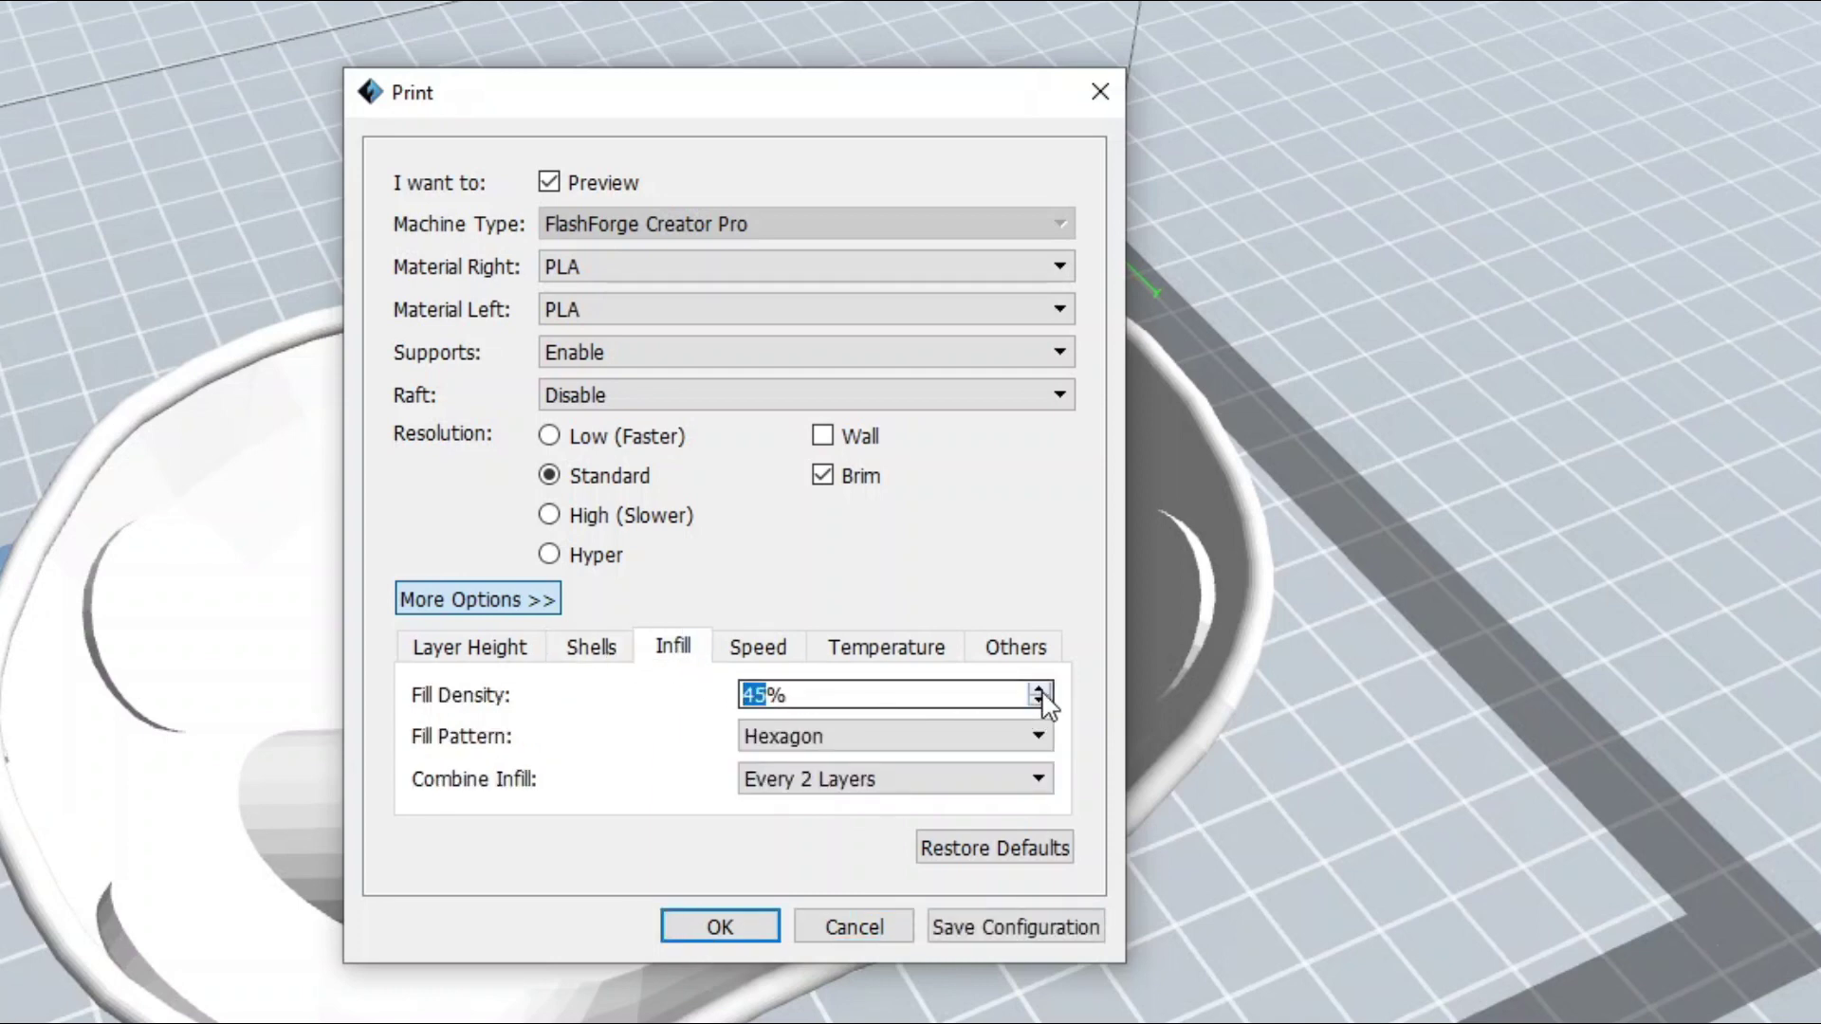
Step: Review the speed, temperature and cooling fan settings, and accept the print settings to save the sliced mask as an x3g file
{"action": "left_click", "coordinate": [776, 661]}
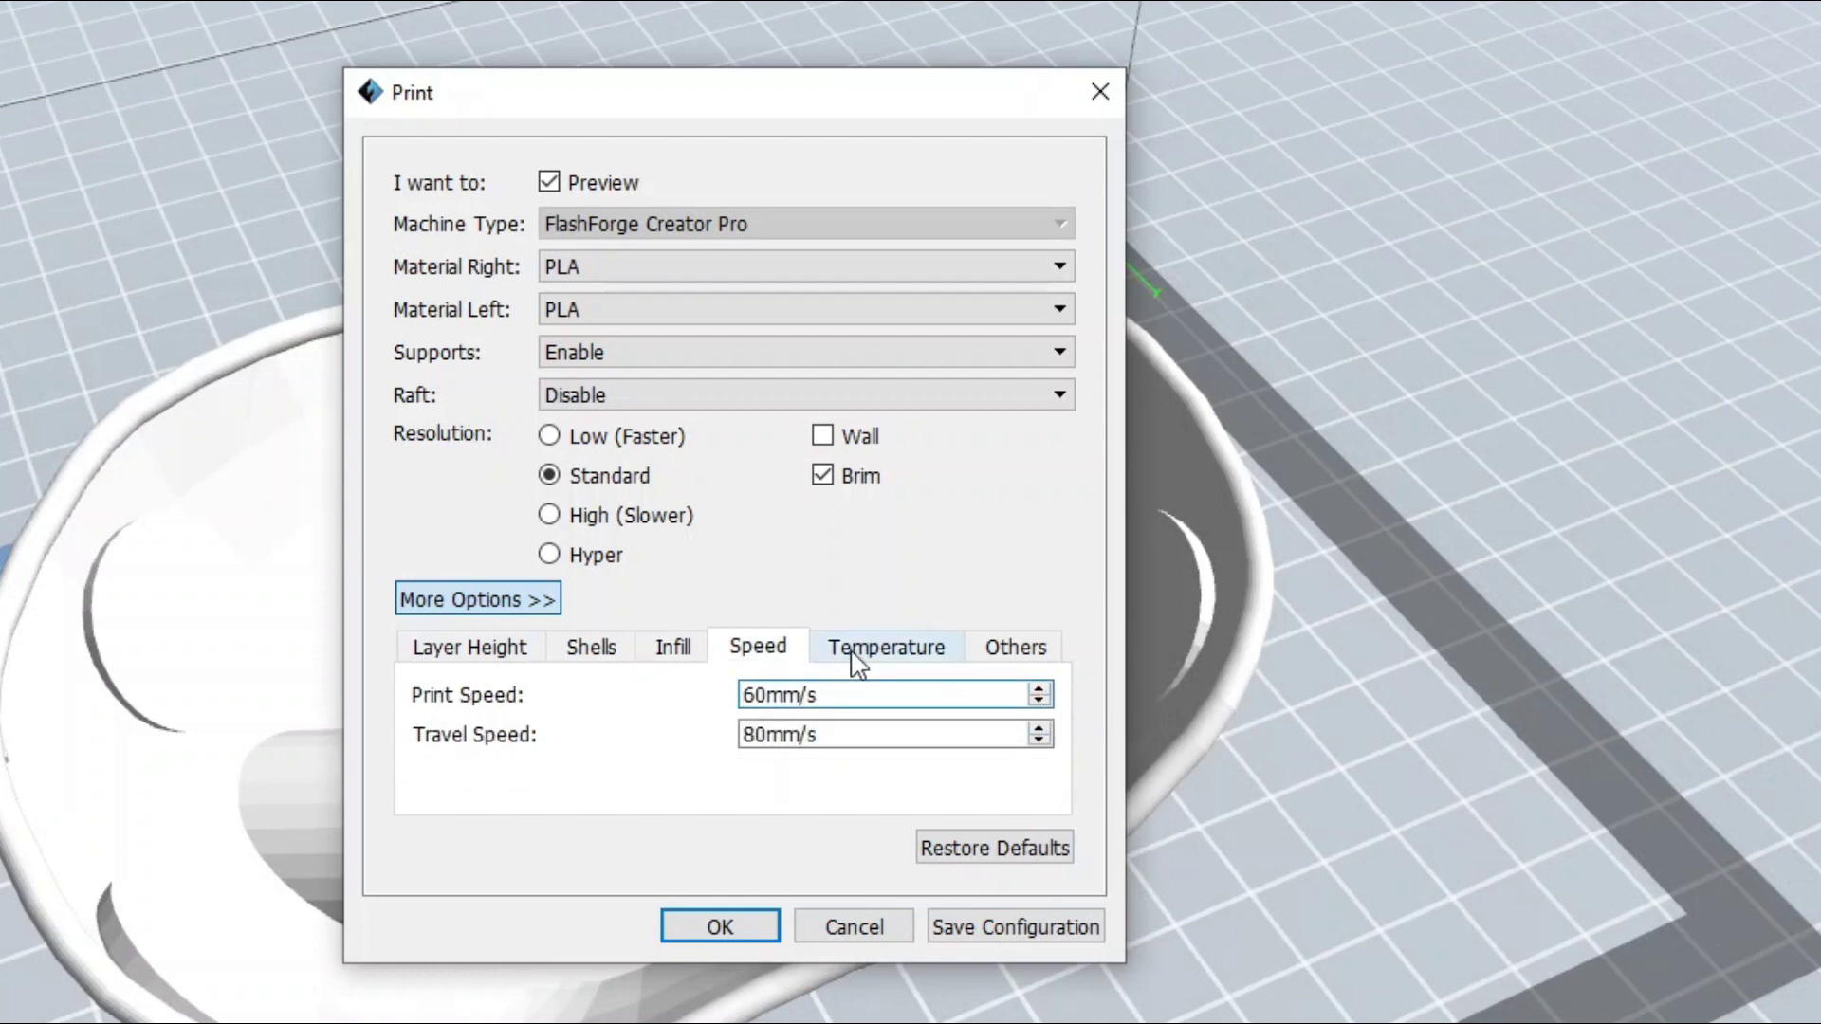
{"action": "left_click", "coordinate": [859, 658]}
{"action": "left_click", "coordinate": [1017, 668]}
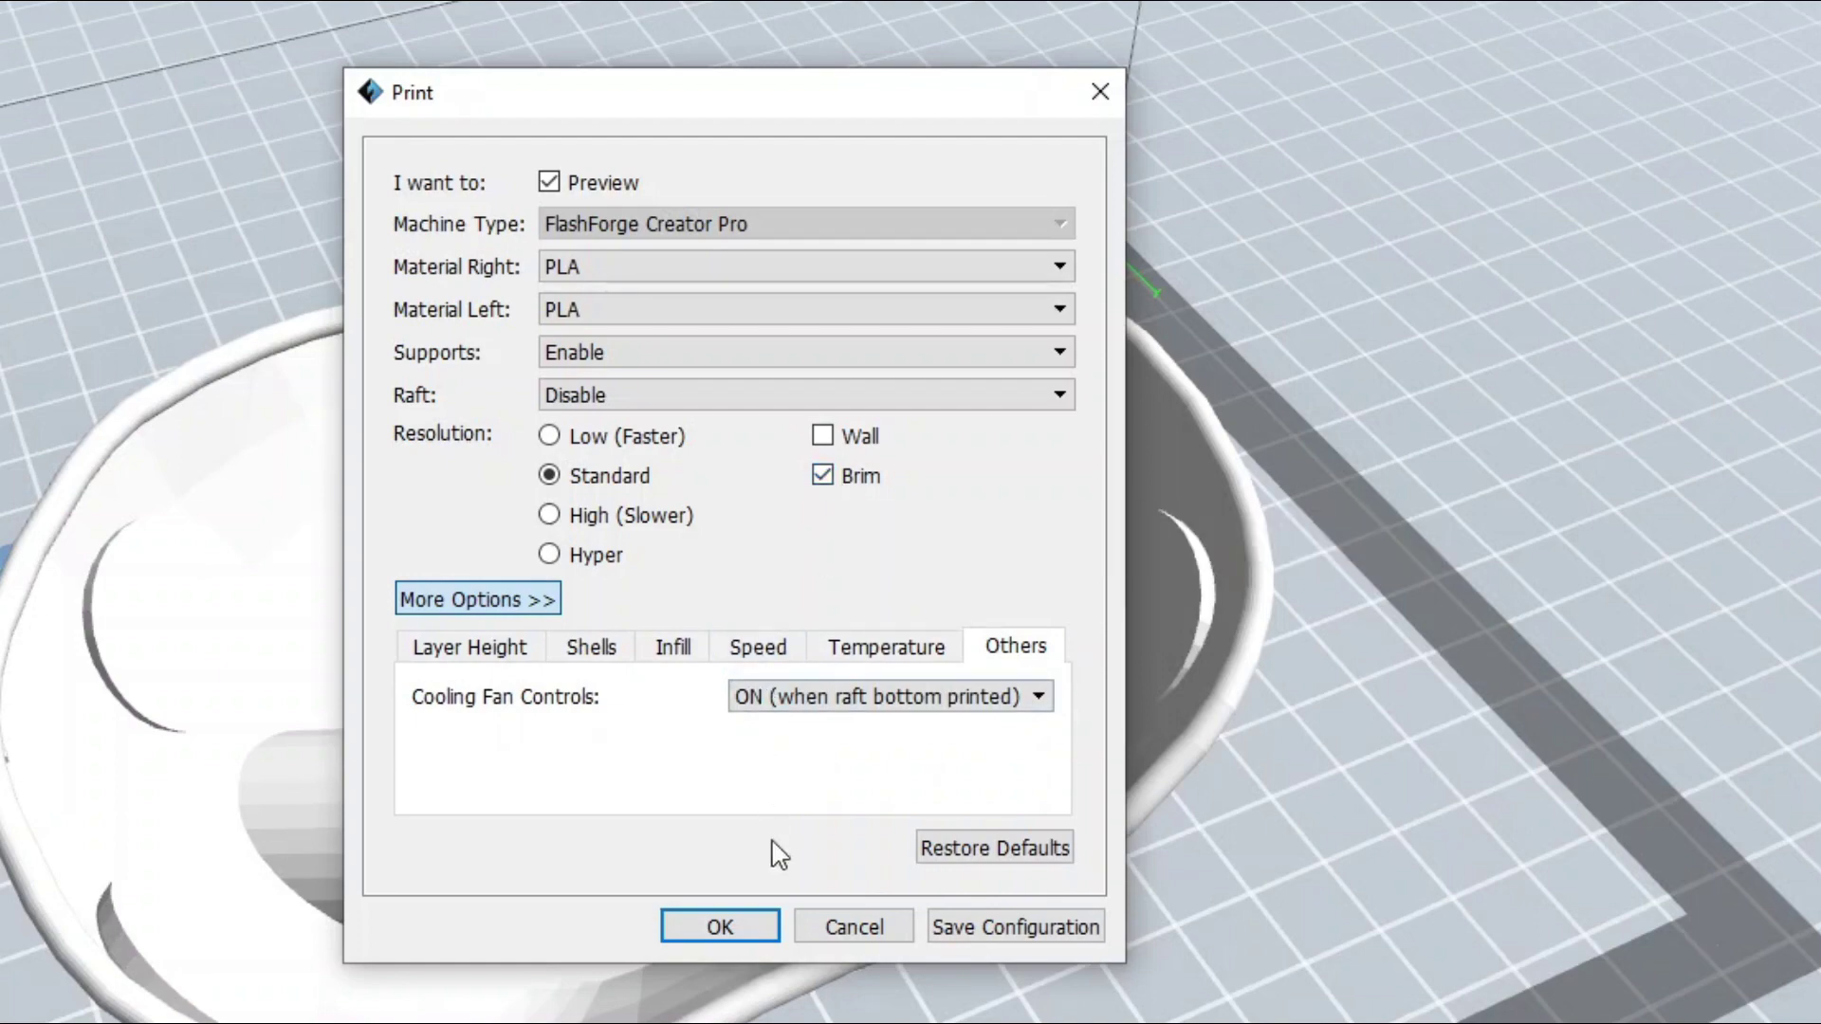
{"action": "left_click", "coordinate": [723, 927]}
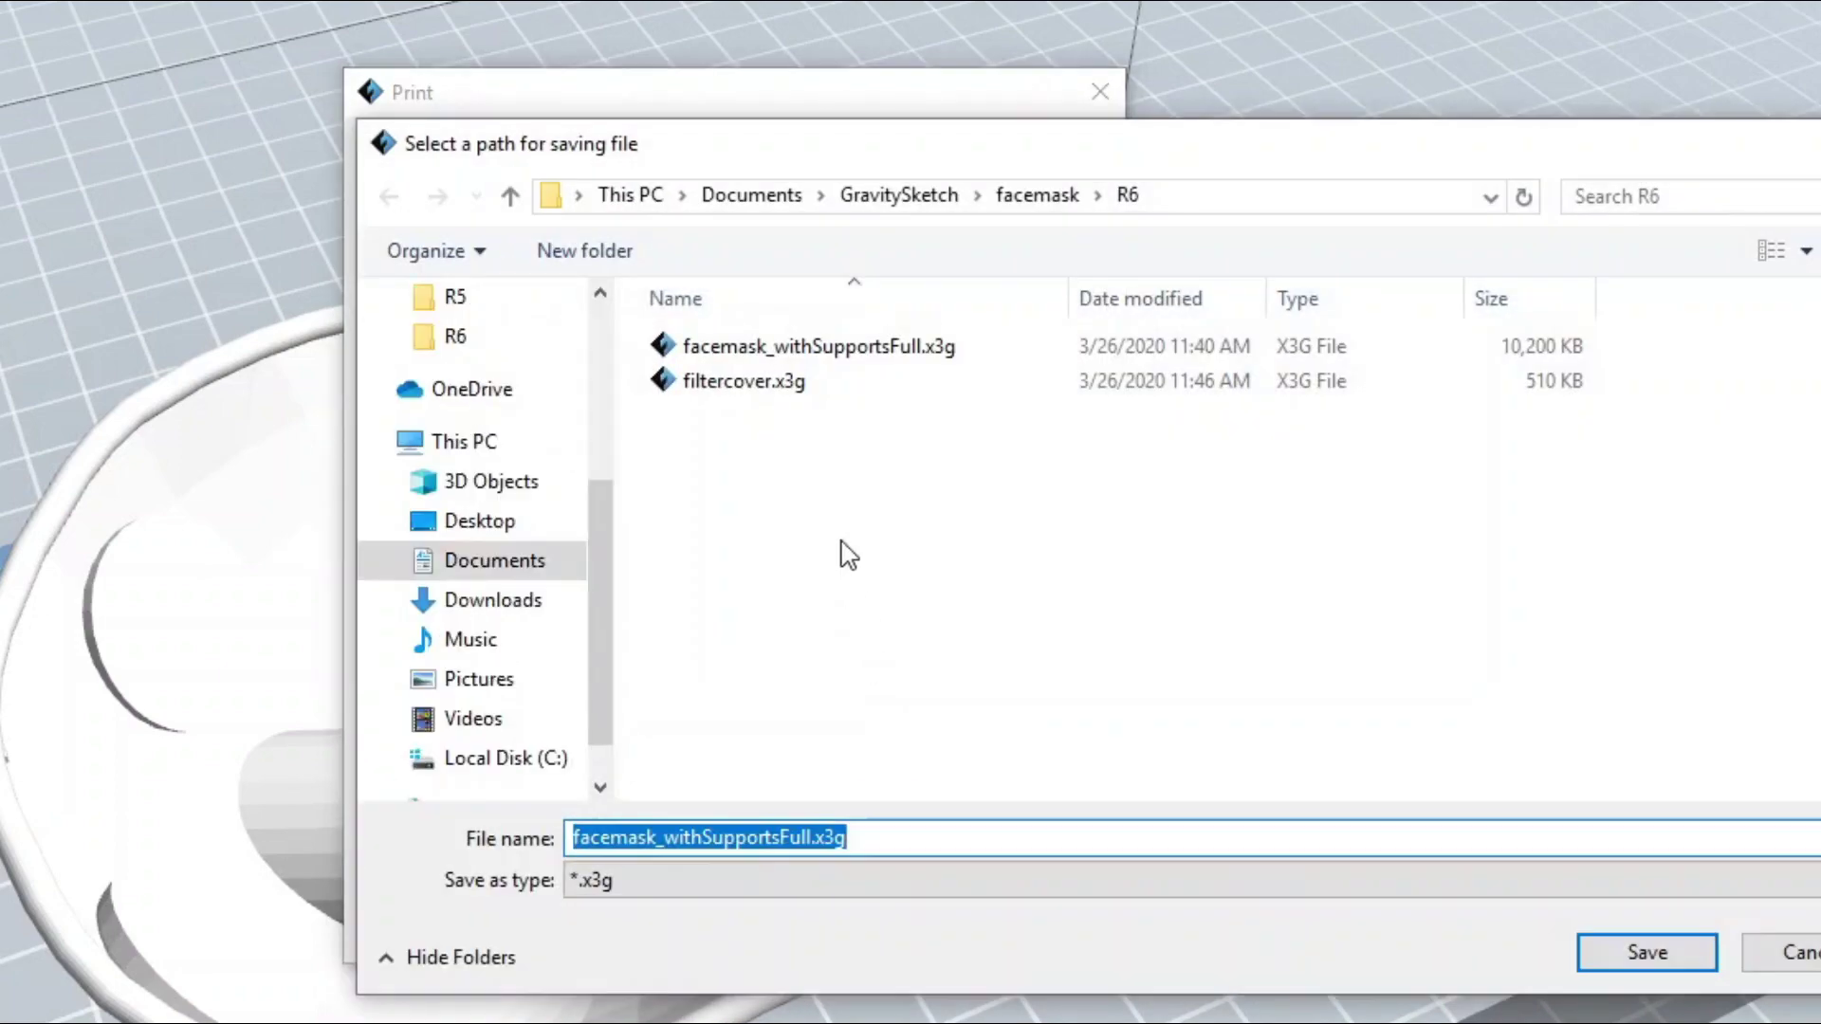